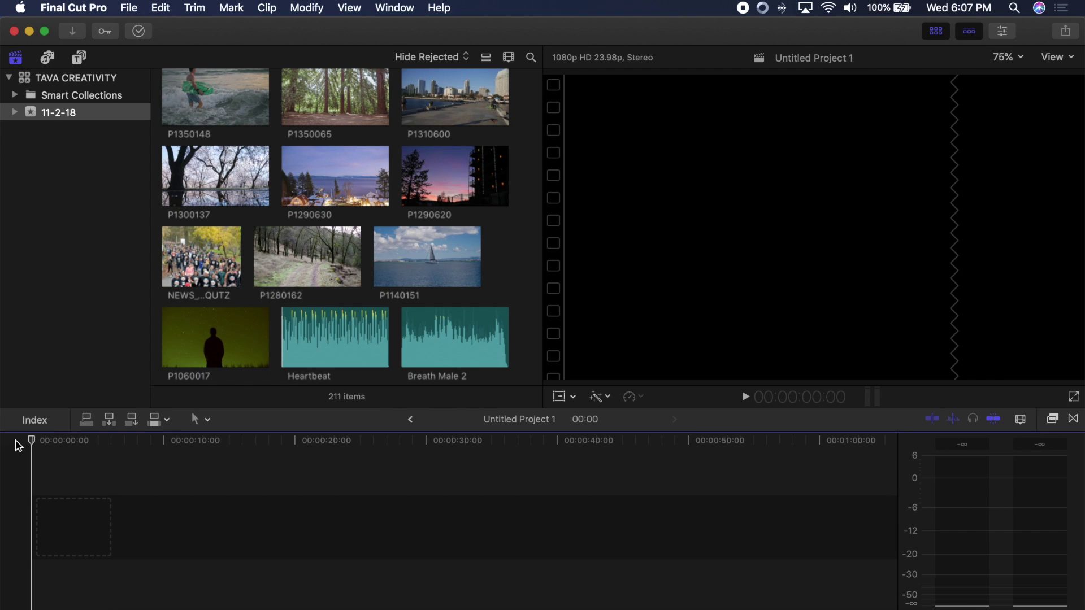
- Drag sunset clip P1290620 into the empty timeline and zoom the timeline to fit
click(159, 447)
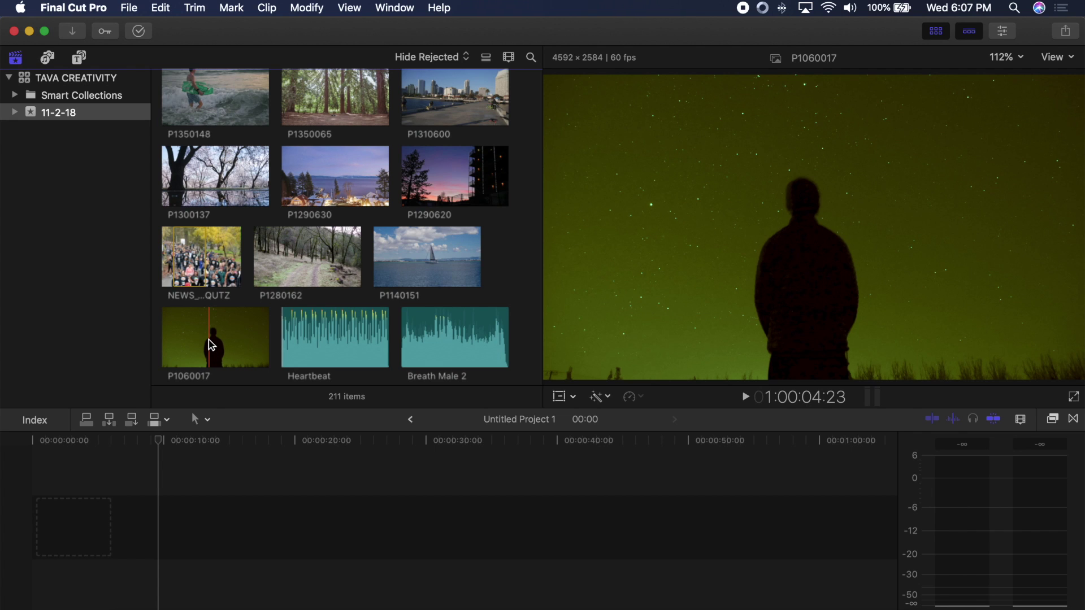
scroll(212, 345, up, 1)
click(448, 213)
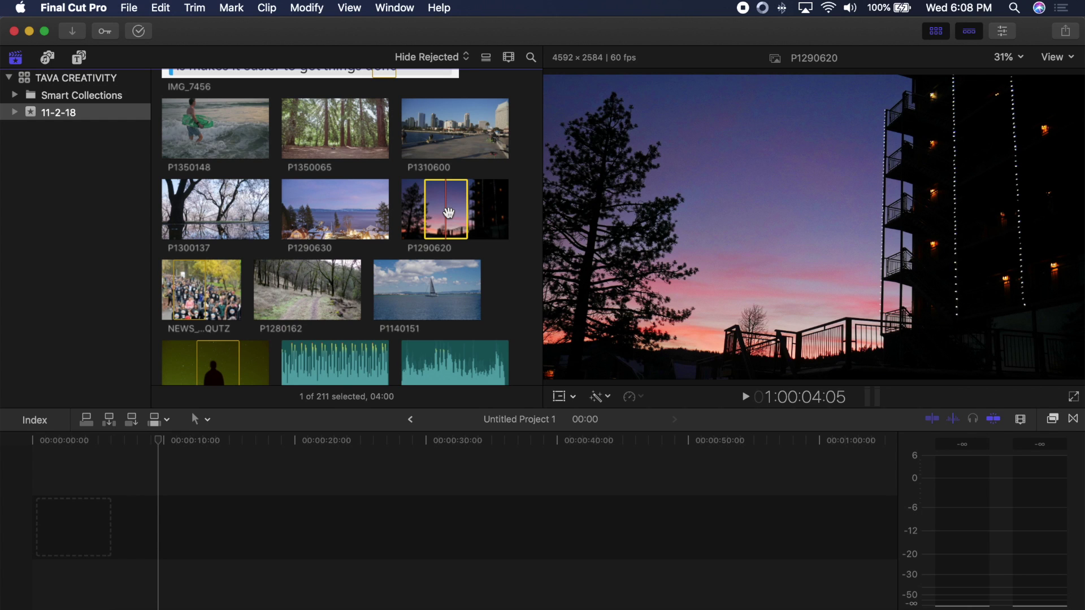
drag(449, 211, 158, 537)
key(shift+z)
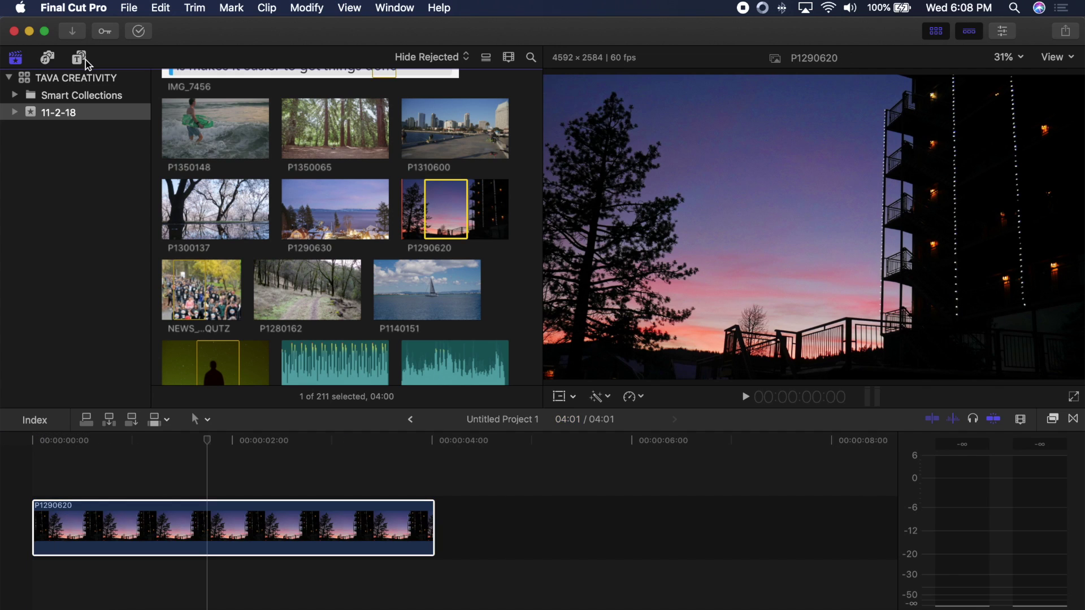
- Add a Basic Title over the sunset clip, move it upper-left, and type SUNSET
click(80, 58)
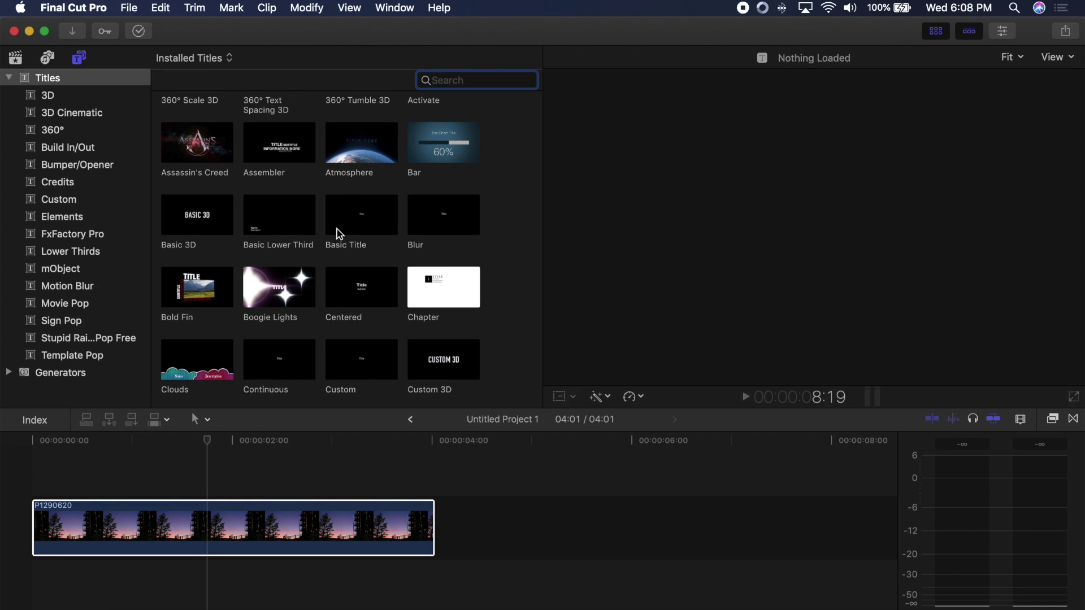
click(365, 218)
drag(365, 218, 48, 460)
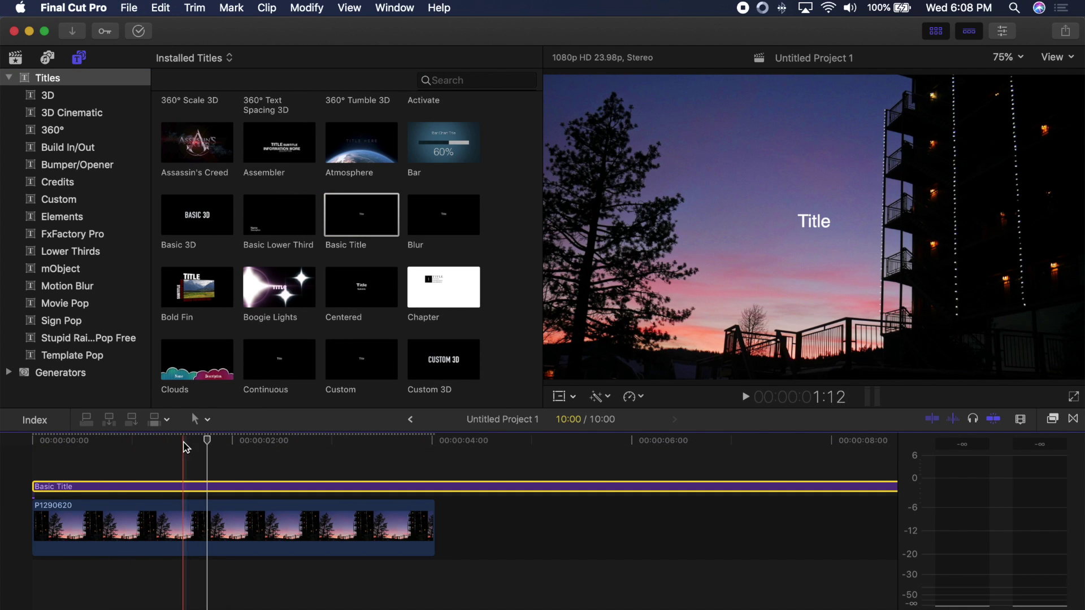
drag(184, 446, 121, 446)
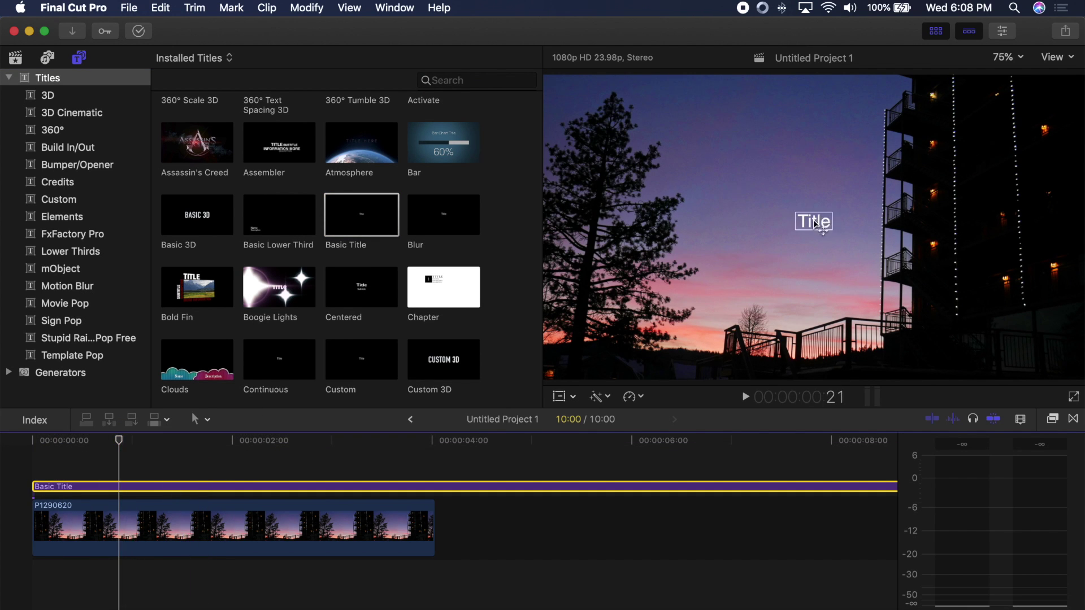
mouse_move(815, 224)
mouse_down()
mouse_move(822, 203)
mouse_move(798, 211)
mouse_up()
double_click(798, 210)
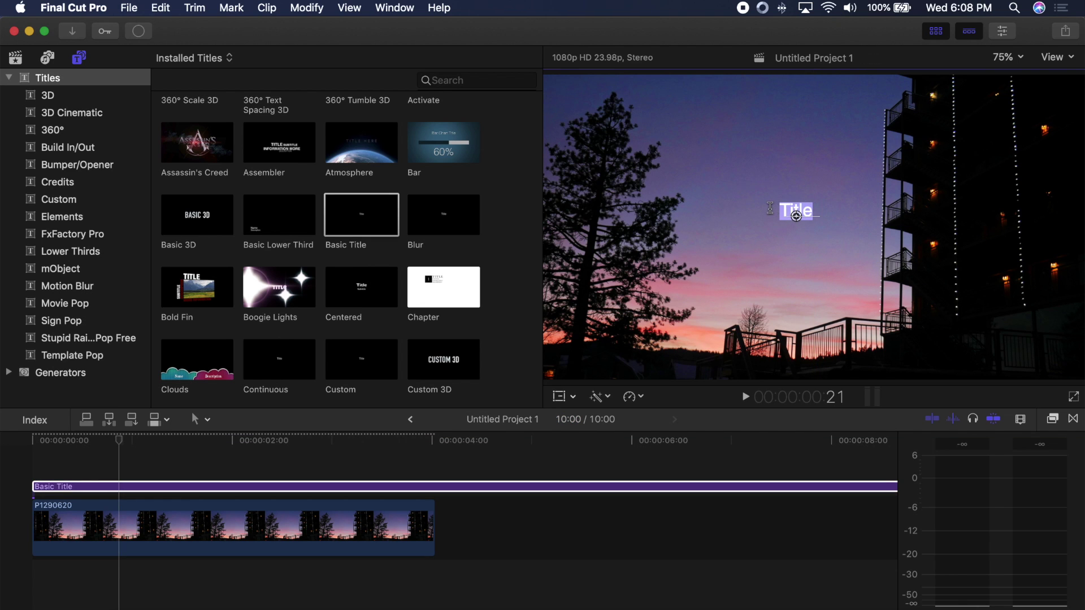
text(SUNSET)
- Set the SUNSET text to Futura Bold, size 189, with 45.32% tracking
click(1002, 31)
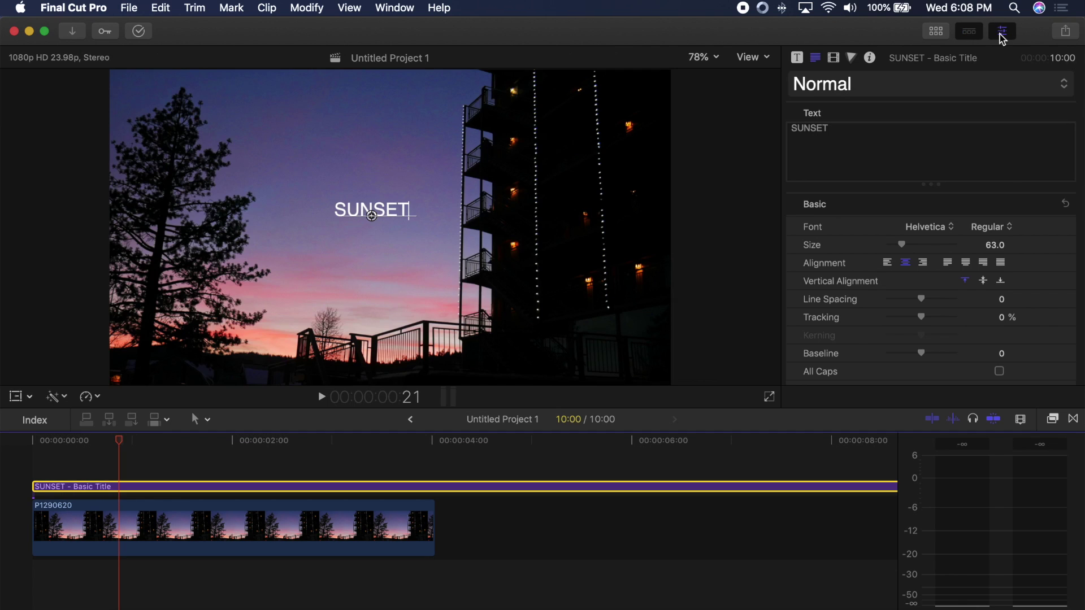
double_click(305, 212)
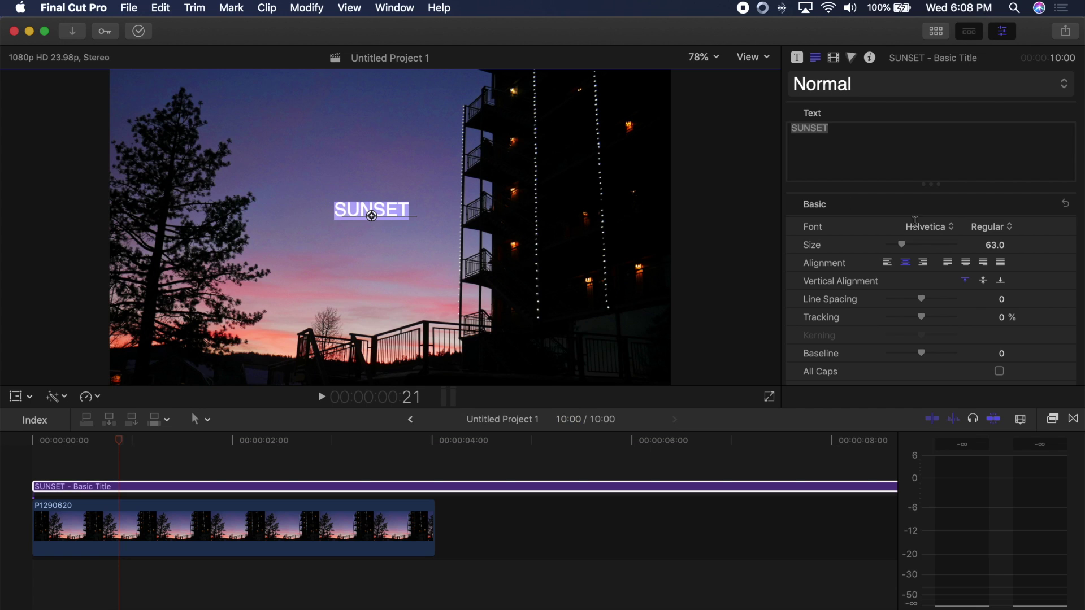
drag(902, 245, 931, 252)
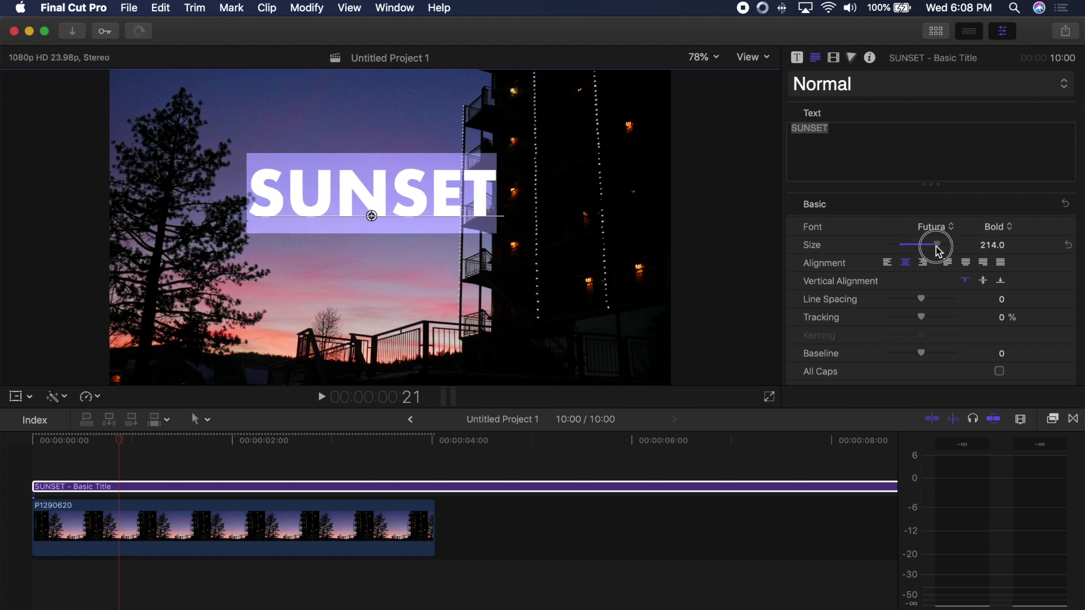
drag(924, 316, 940, 318)
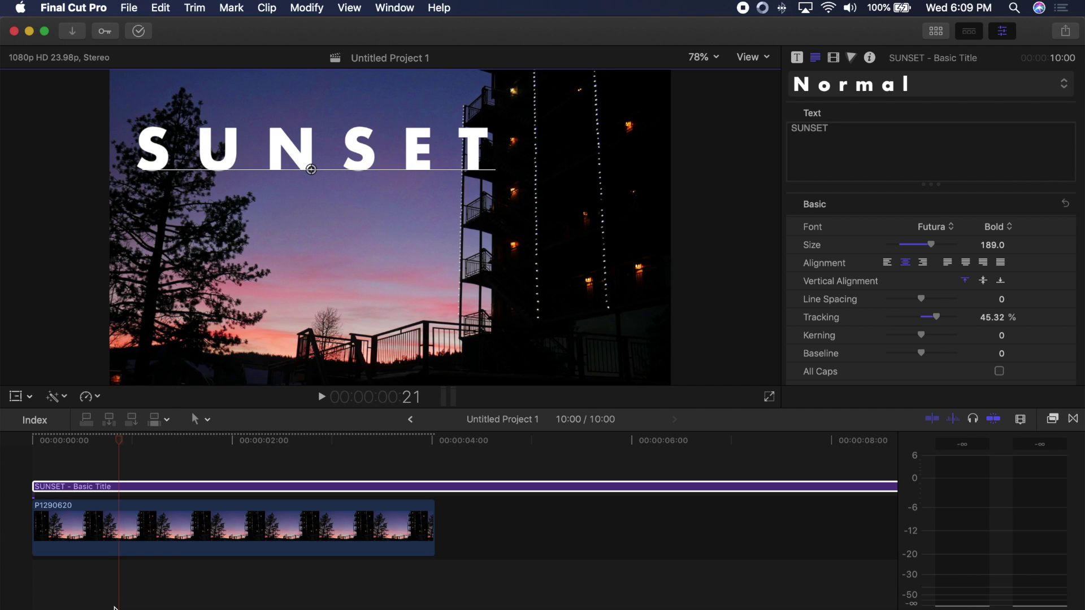
click(142, 603)
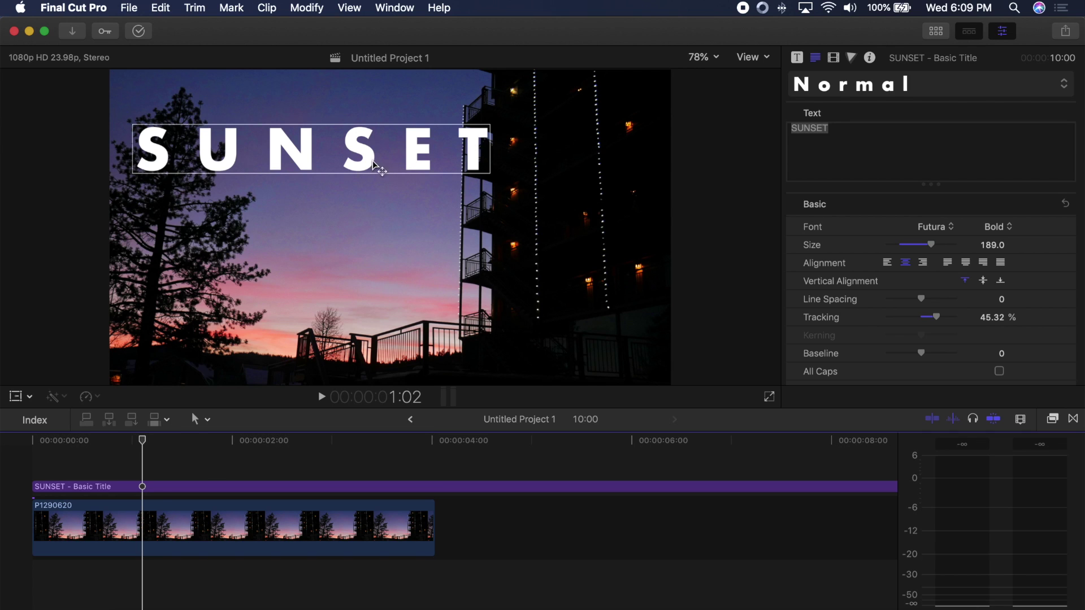
- Paste a copy of sunset clip P1290620 and lift it above the SUNSET title as a connected clip
click(145, 538)
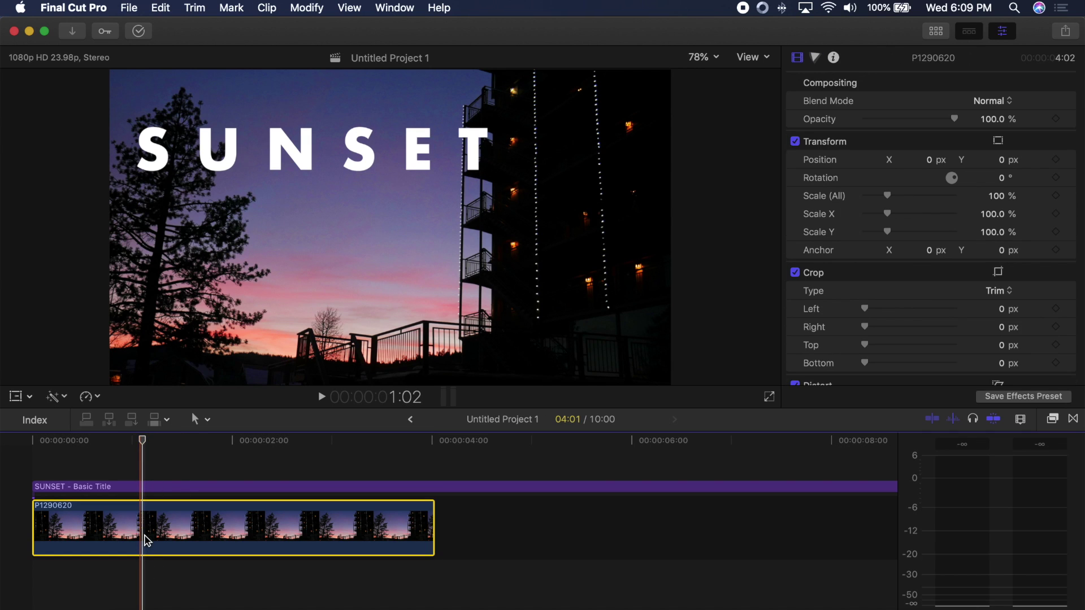
key(super+v)
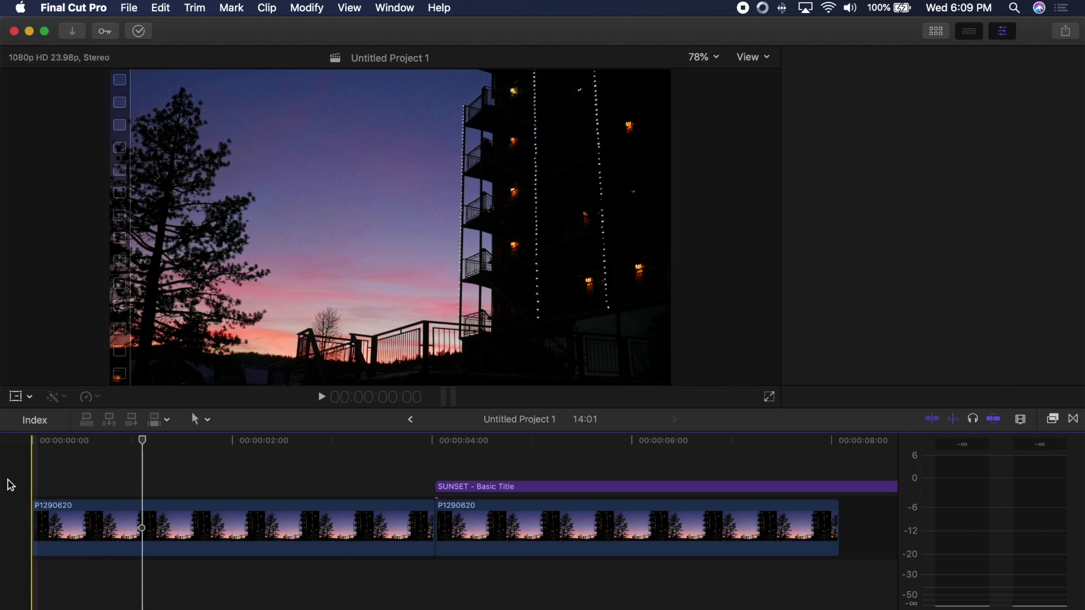
drag(133, 523, 67, 502)
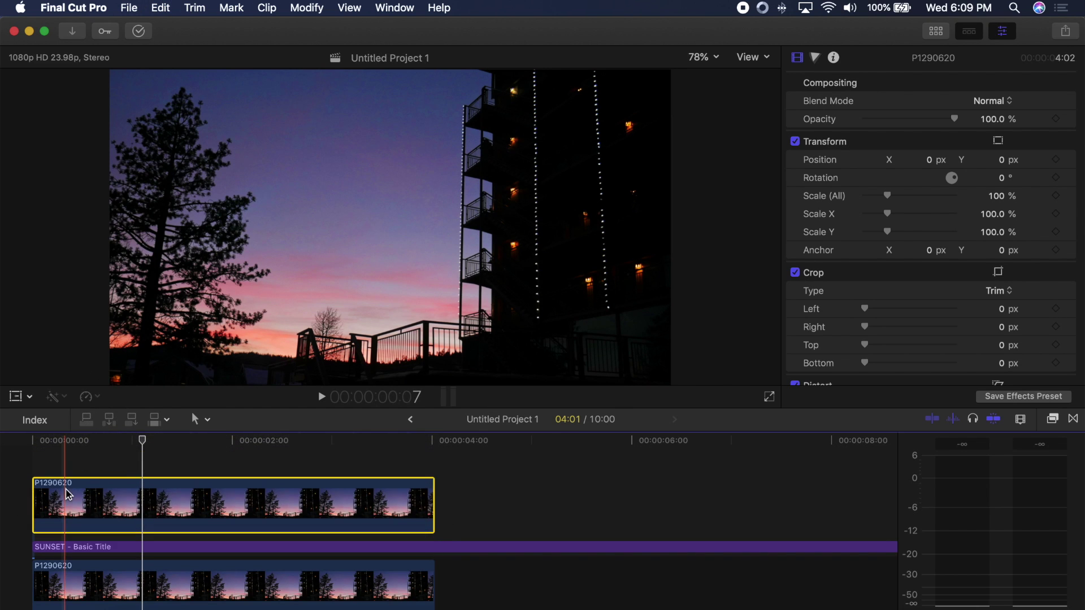
click(98, 549)
click(96, 582)
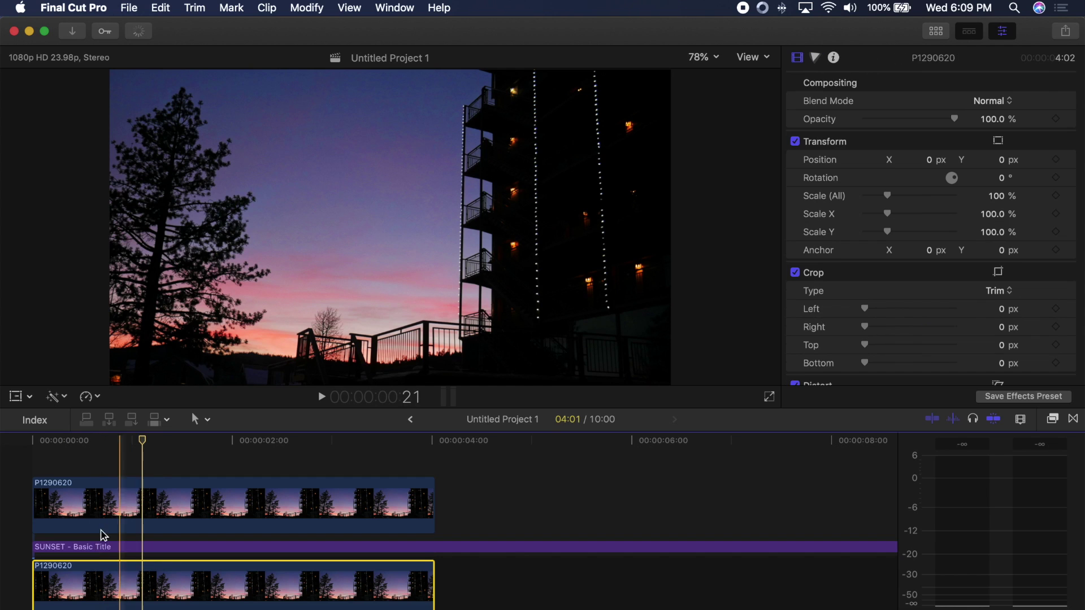
click(166, 506)
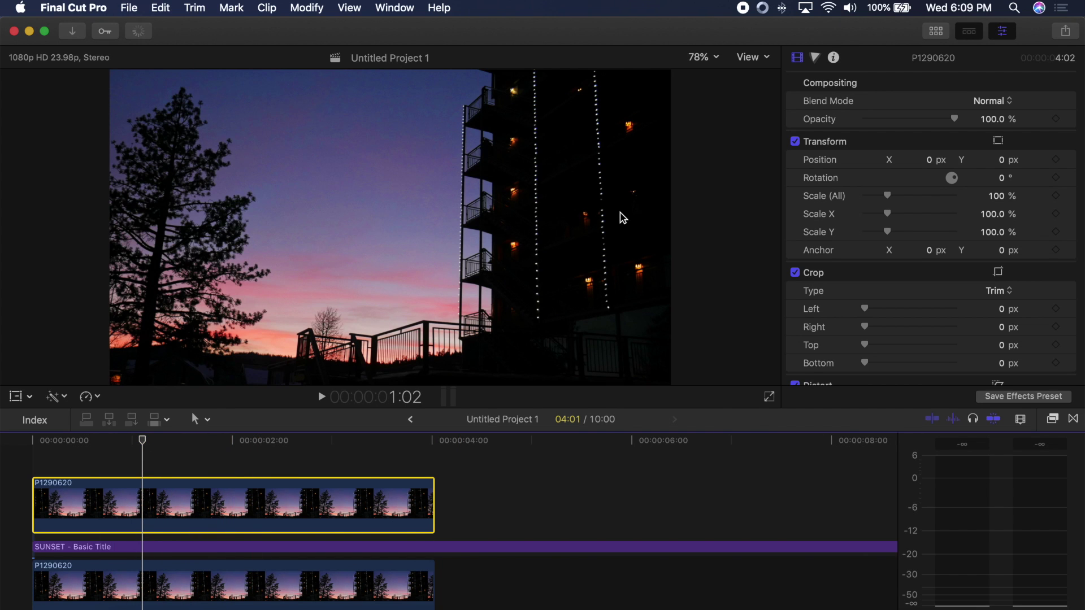
- Apply the Keyer effect to the upper sunset clip
click(1053, 422)
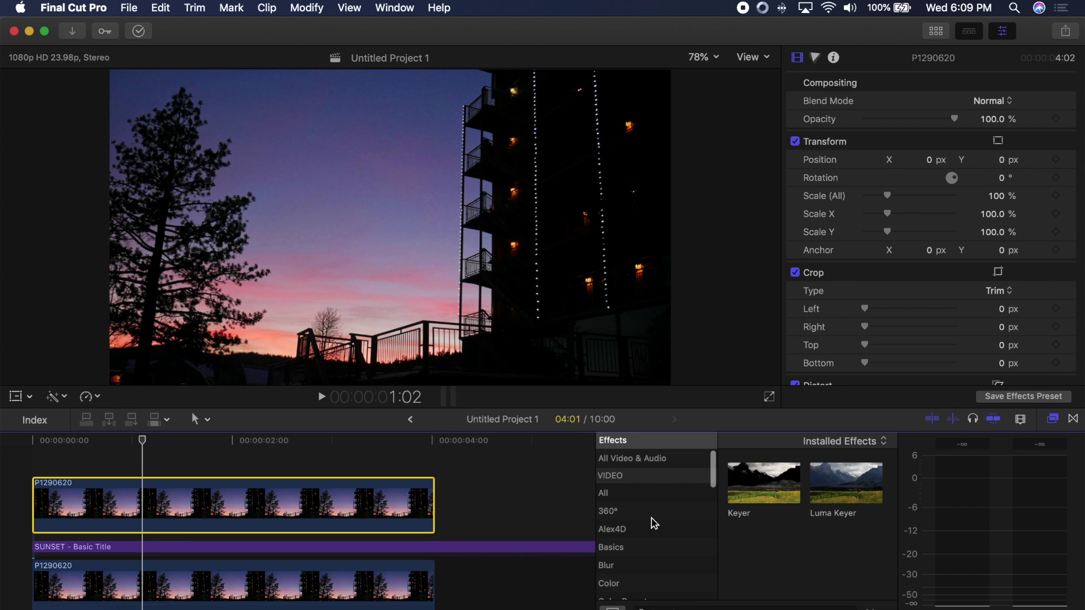
scroll(614, 461, down, 5)
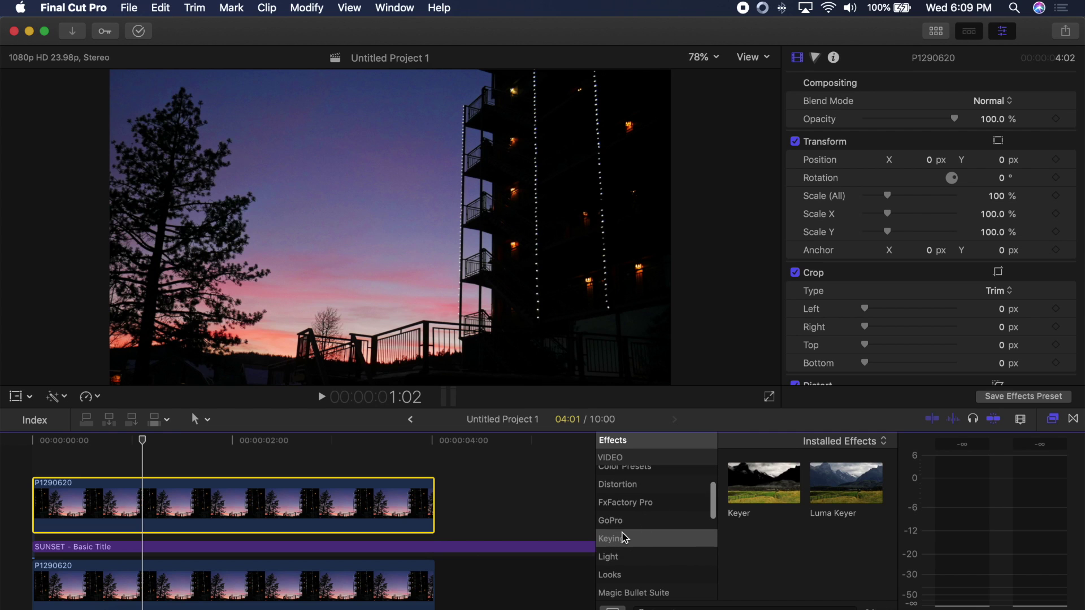
drag(766, 486, 395, 252)
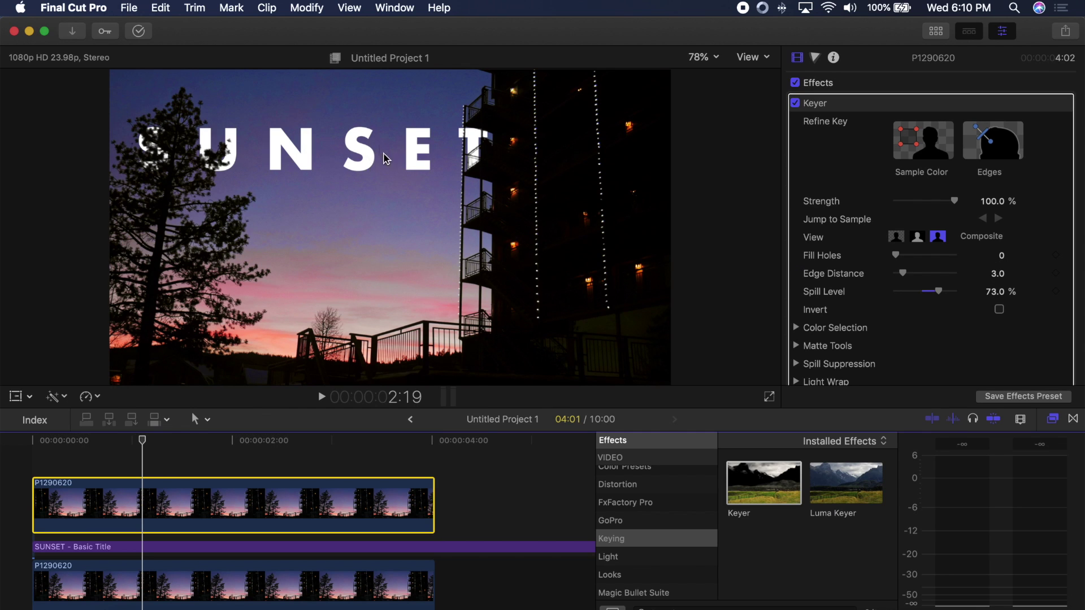
- Reposition the SUNSET title and fine-tune its letter tracking behind the tree silhouette
click(348, 139)
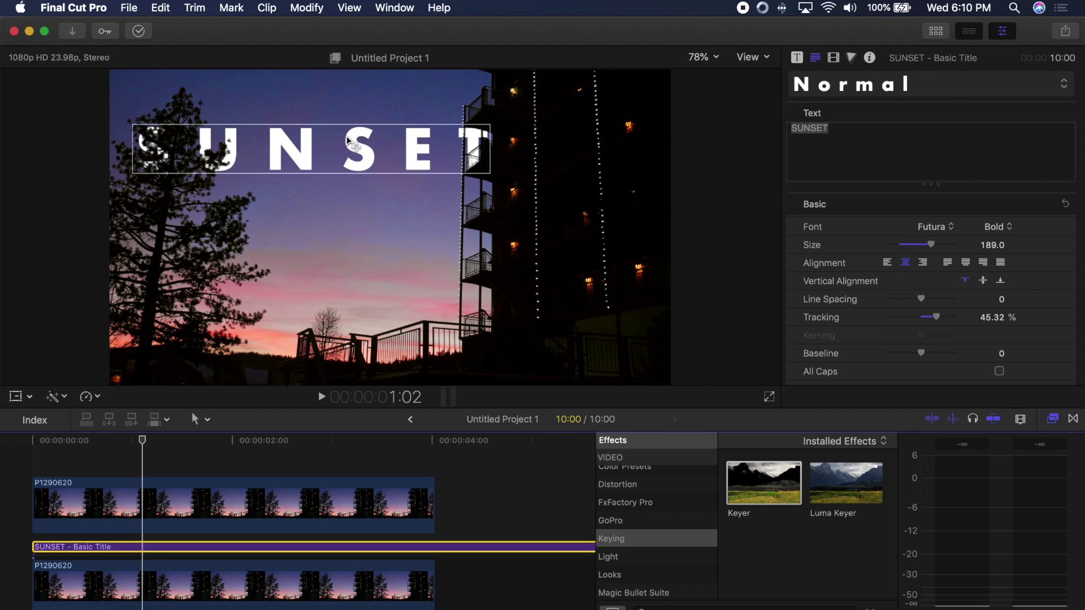
drag(293, 148, 317, 145)
drag(933, 314, 932, 317)
click(256, 158)
mouse_move(256, 157)
mouse_down()
mouse_move(266, 161)
mouse_move(259, 154)
mouse_up()
click(181, 505)
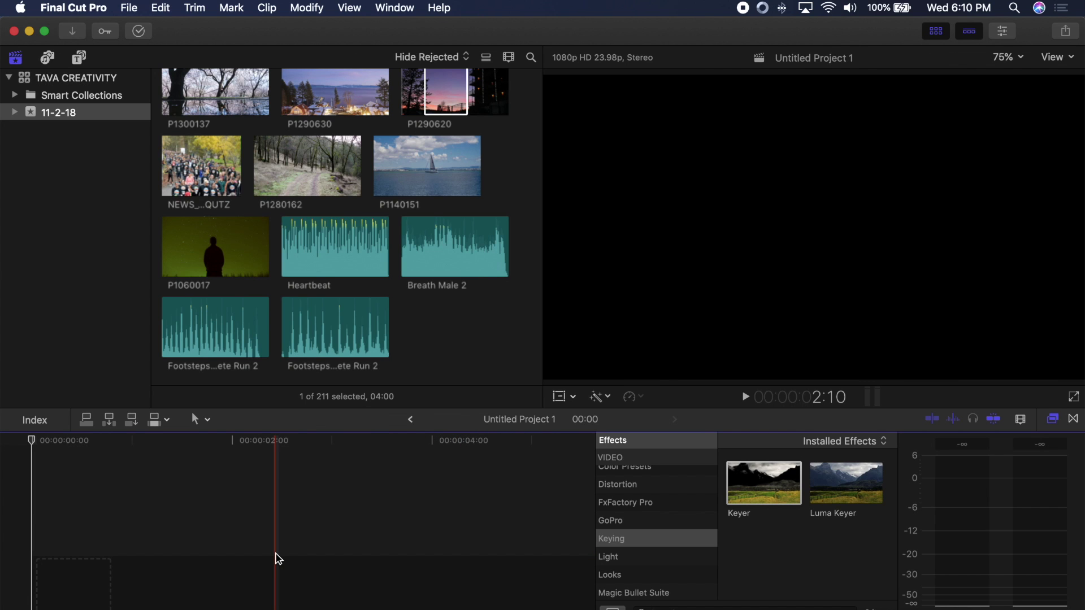
- Place starry-sky clip P1060017 in the empty timeline with a Basic Title over it
click(221, 250)
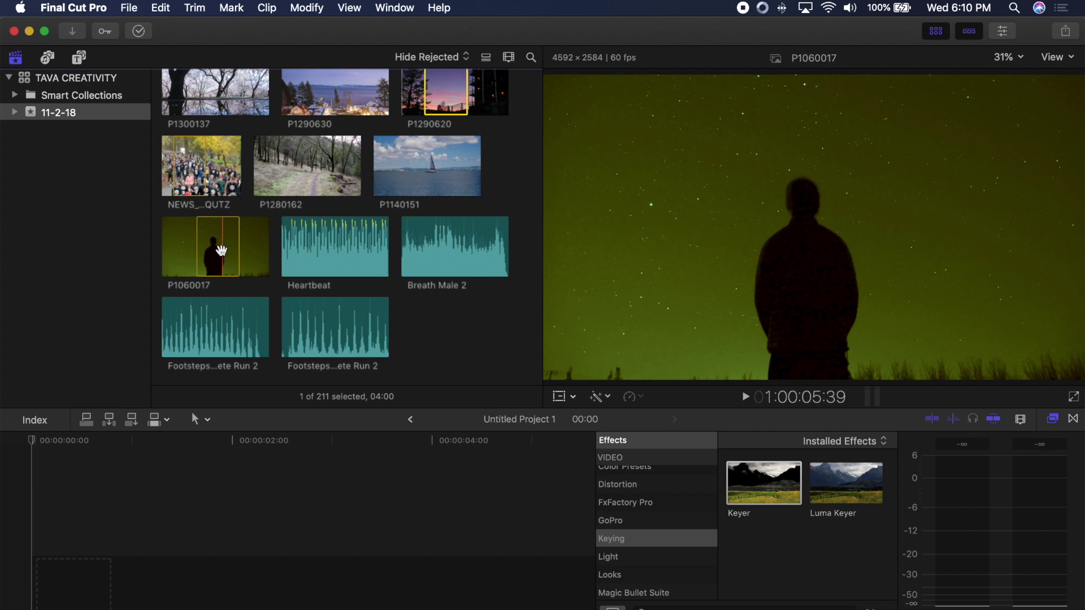
drag(221, 251, 89, 528)
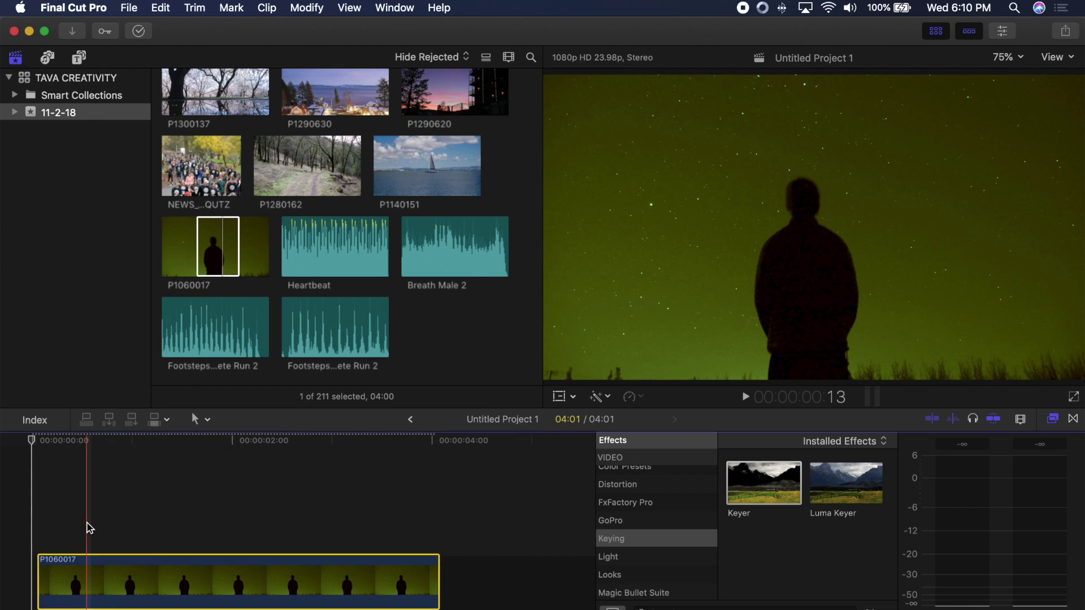
key(alt+super+1)
drag(394, 234, 5, 533)
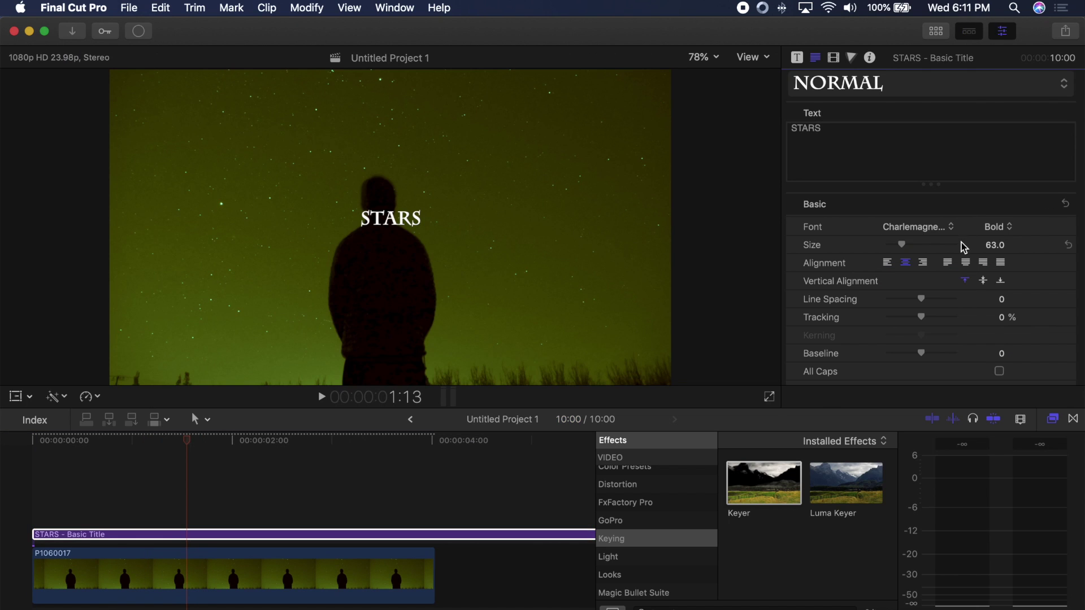
- Style the STARS title in Charlemagne Bold at 288 with 9.93% tracking, moved down-right
click(1004, 226)
click(1006, 227)
drag(902, 244, 978, 245)
drag(921, 317, 937, 317)
drag(417, 226, 449, 263)
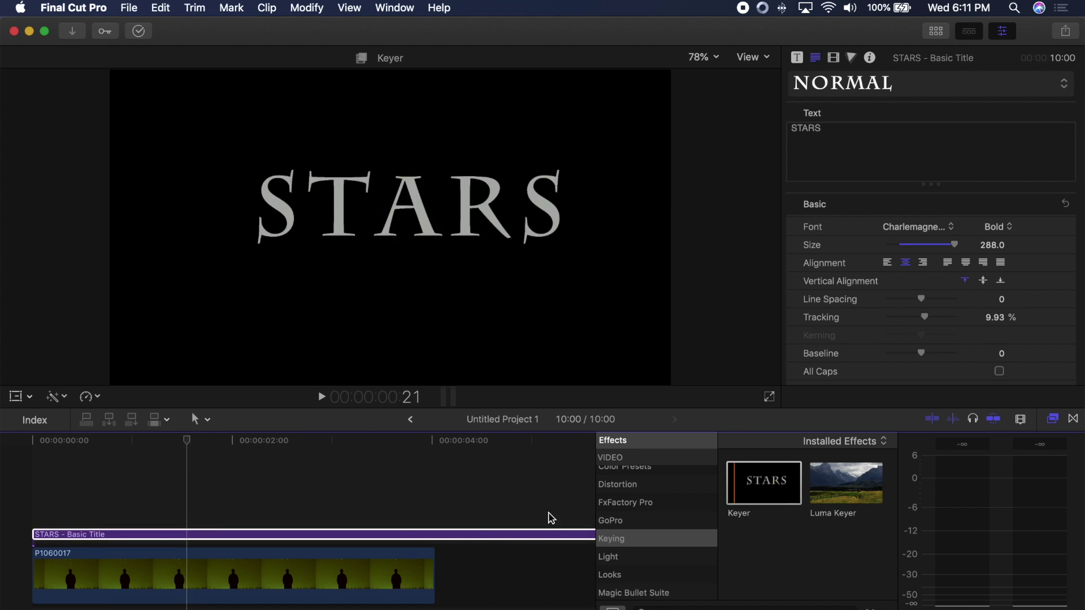
- Paste a copy of P1060017, lift it above the STARS title, and apply Keyer to it
click(186, 582)
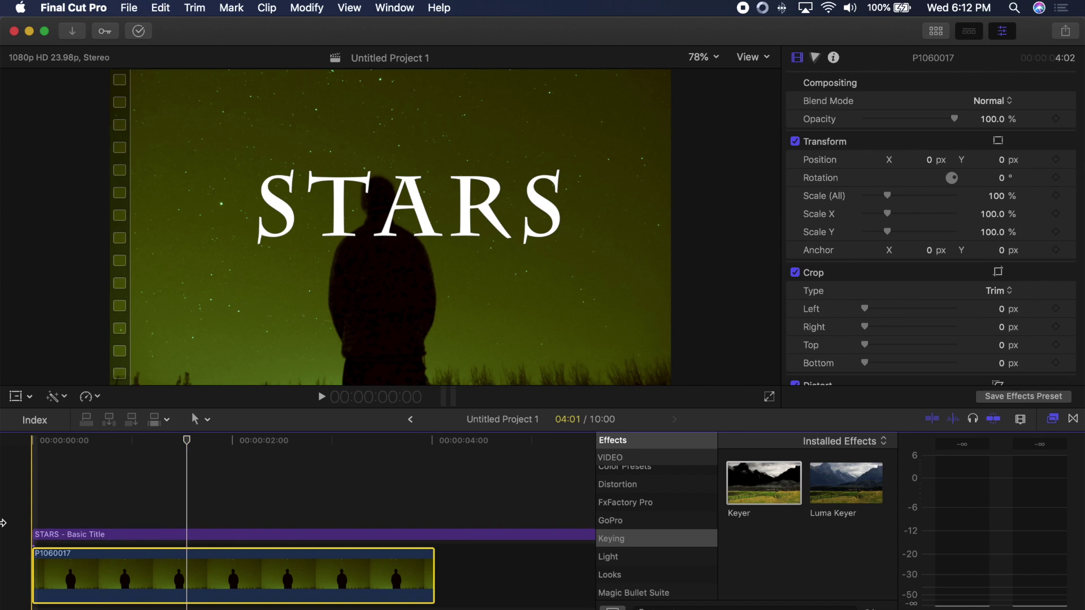
key(super+v)
click(216, 585)
drag(216, 588, 163, 491)
drag(769, 495, 232, 505)
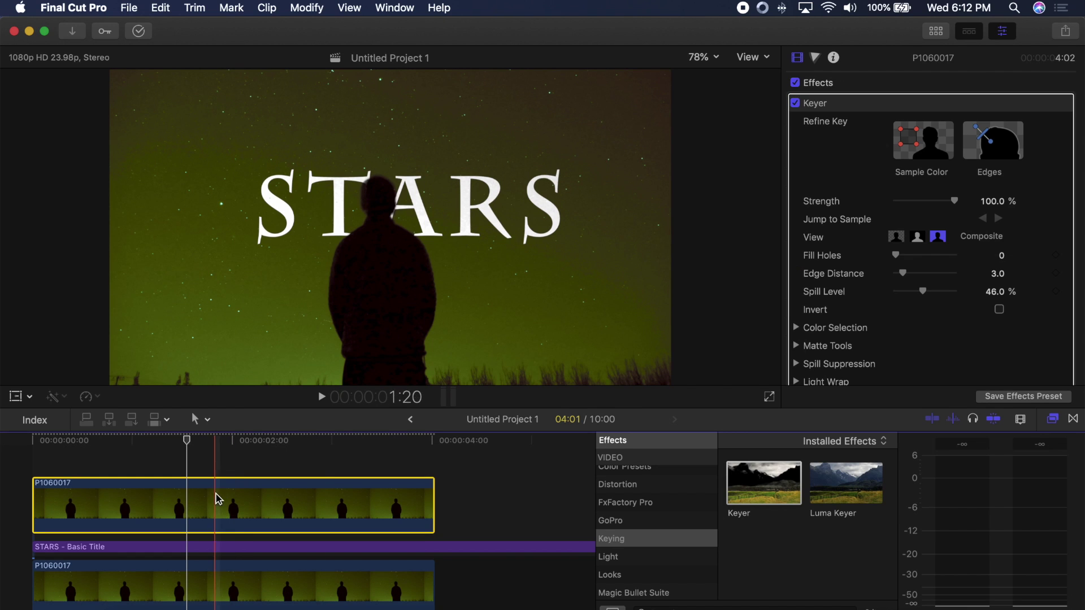
- Shift the STARS title across the figure's head and shoulders, then play back to check it
click(201, 547)
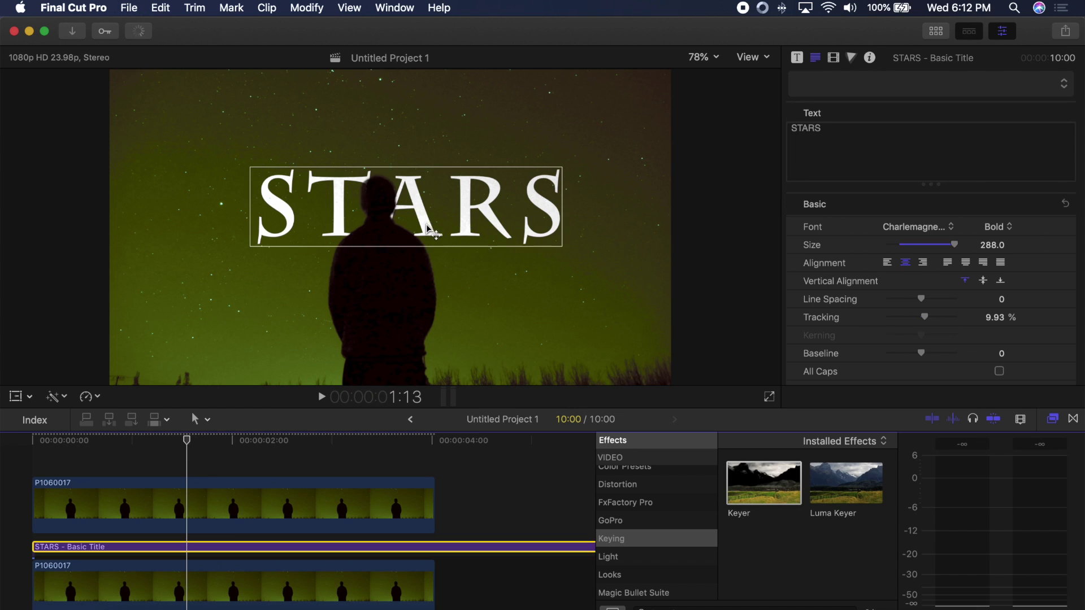
mouse_move(432, 226)
mouse_down()
mouse_move(412, 259)
mouse_move(412, 307)
mouse_move(423, 203)
mouse_move(420, 240)
mouse_up()
drag(285, 432, 432, 465)
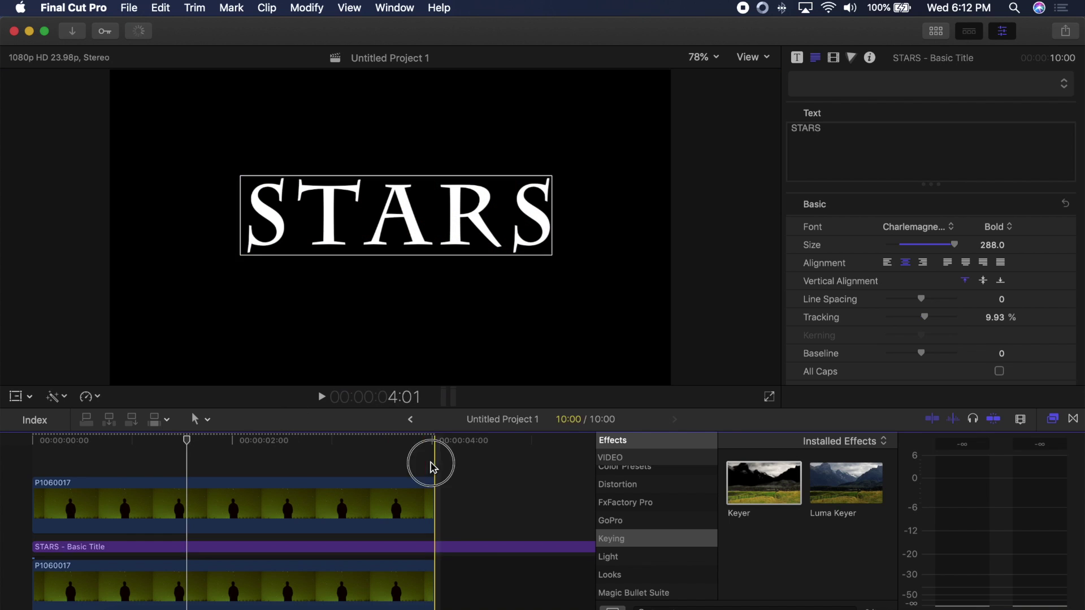
key(space)
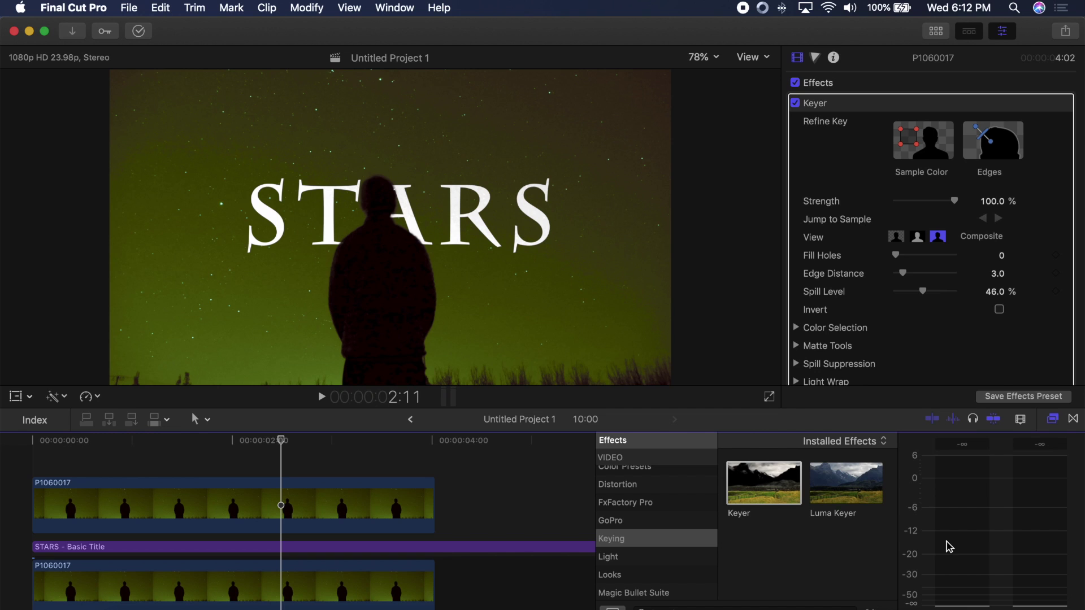
click(254, 547)
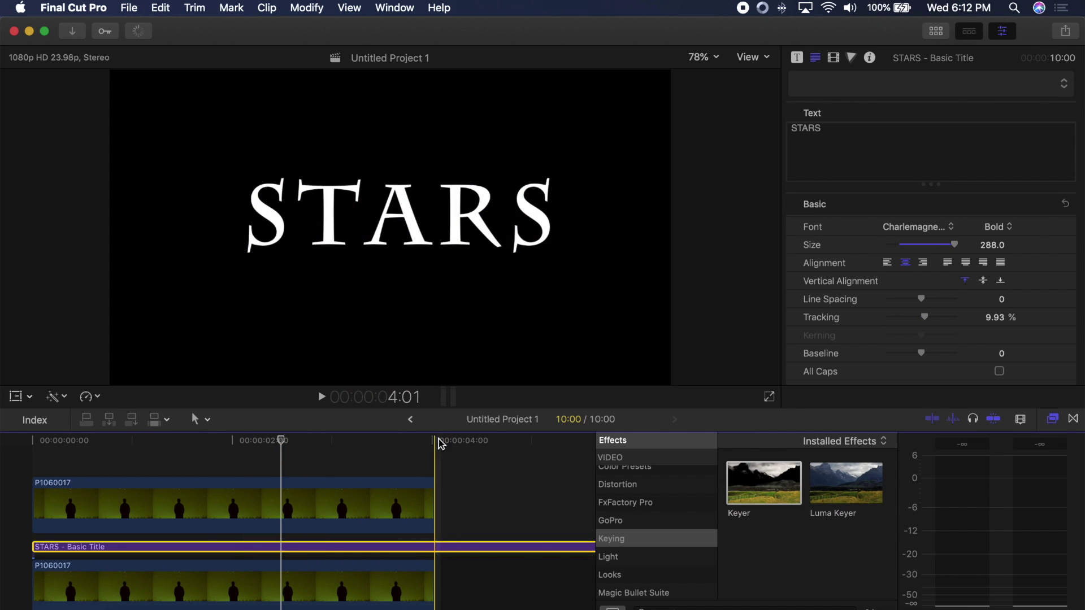
- Try Overlay and Soft Light blend modes on the STARS title, return to Normal, and test opacity
click(834, 59)
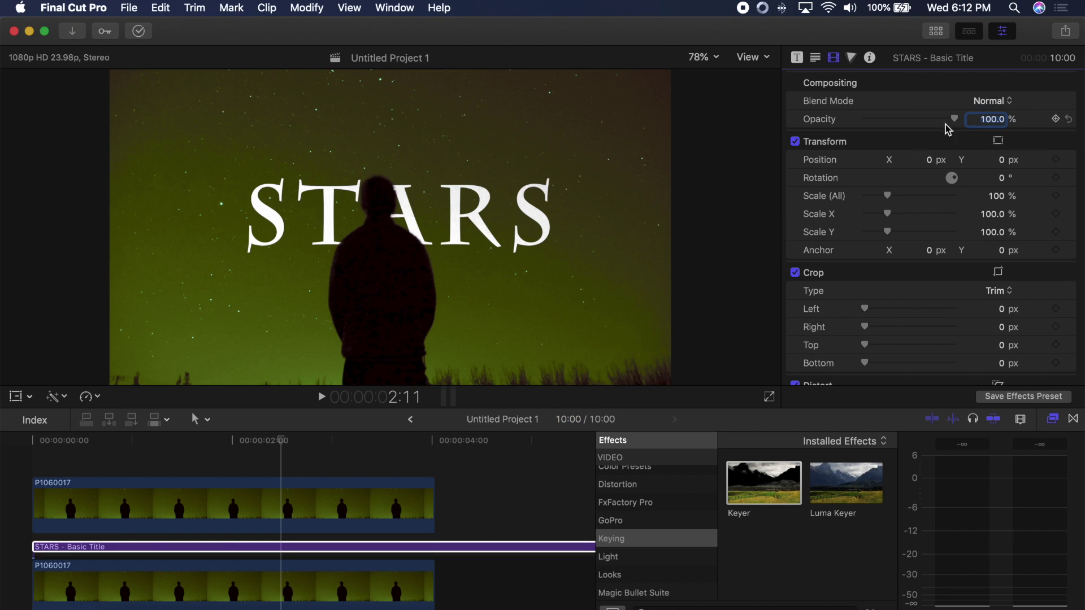
click(1001, 101)
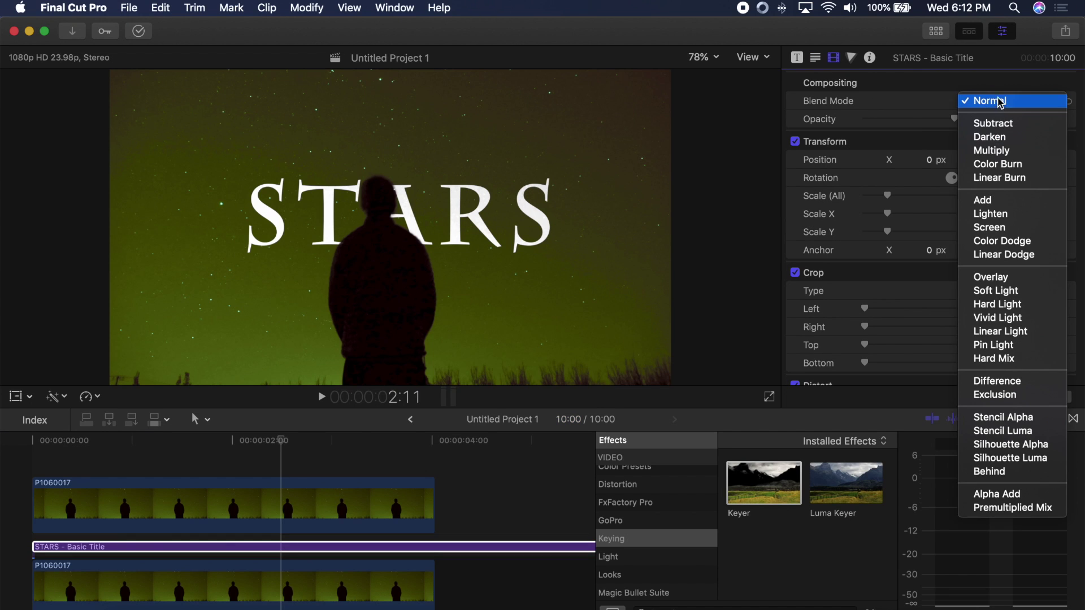
click(1012, 276)
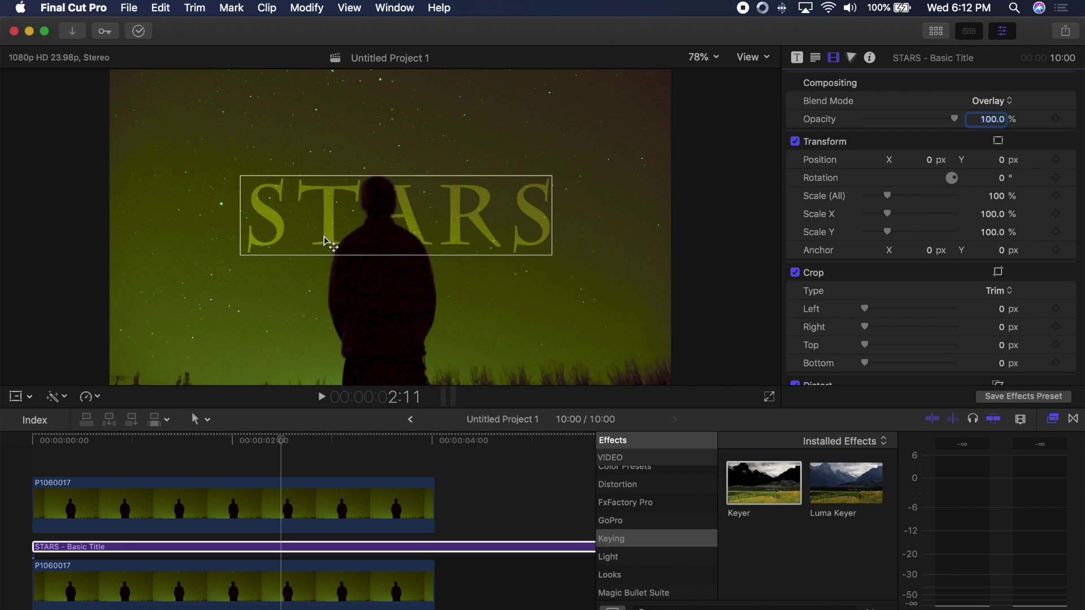
click(992, 100)
click(997, 116)
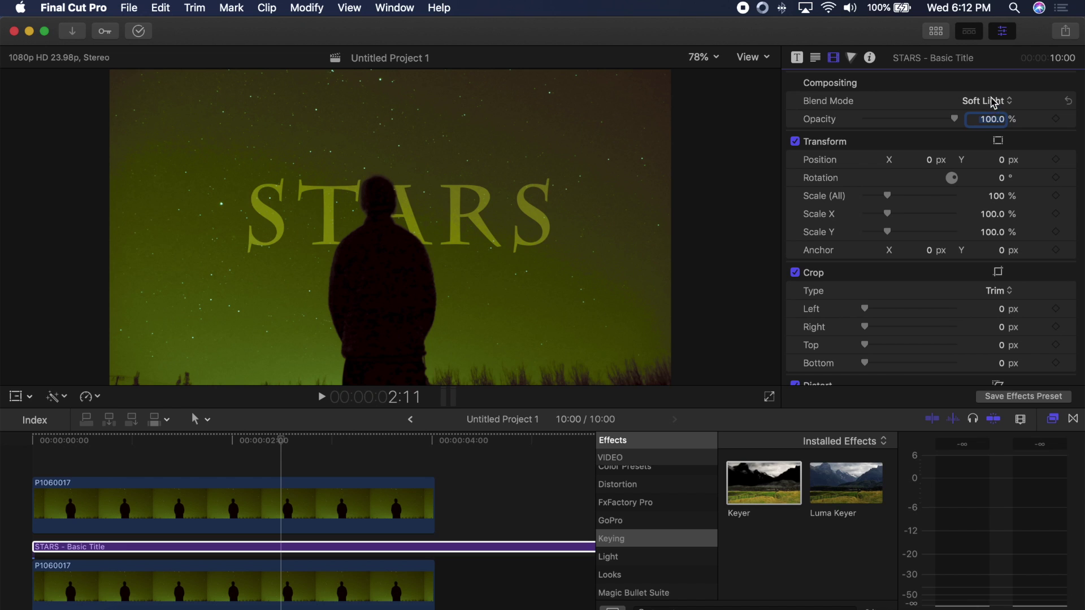
click(994, 101)
click(991, 113)
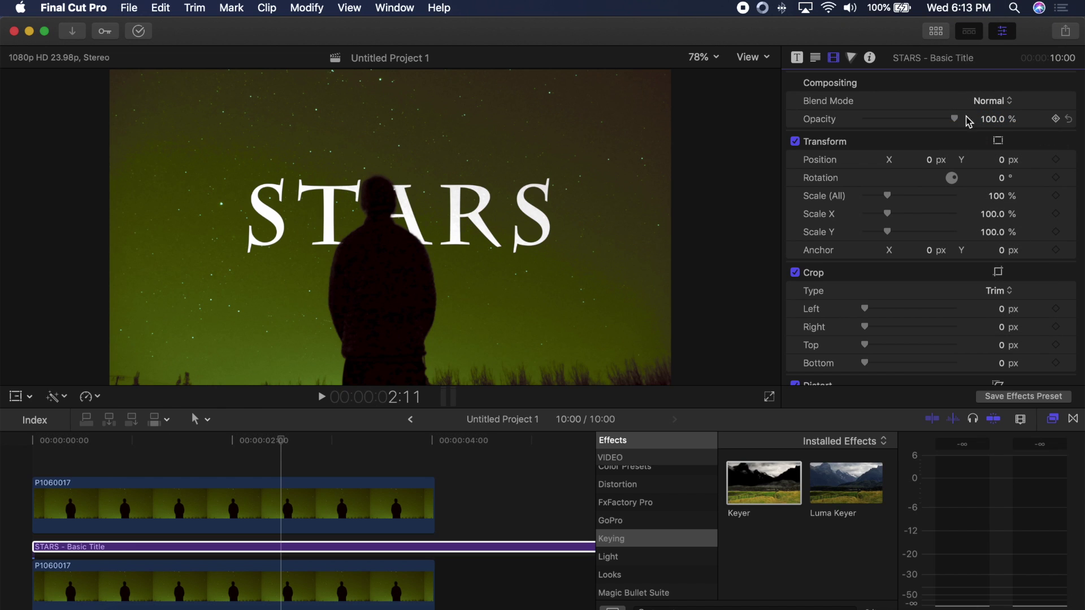
drag(954, 121, 997, 141)
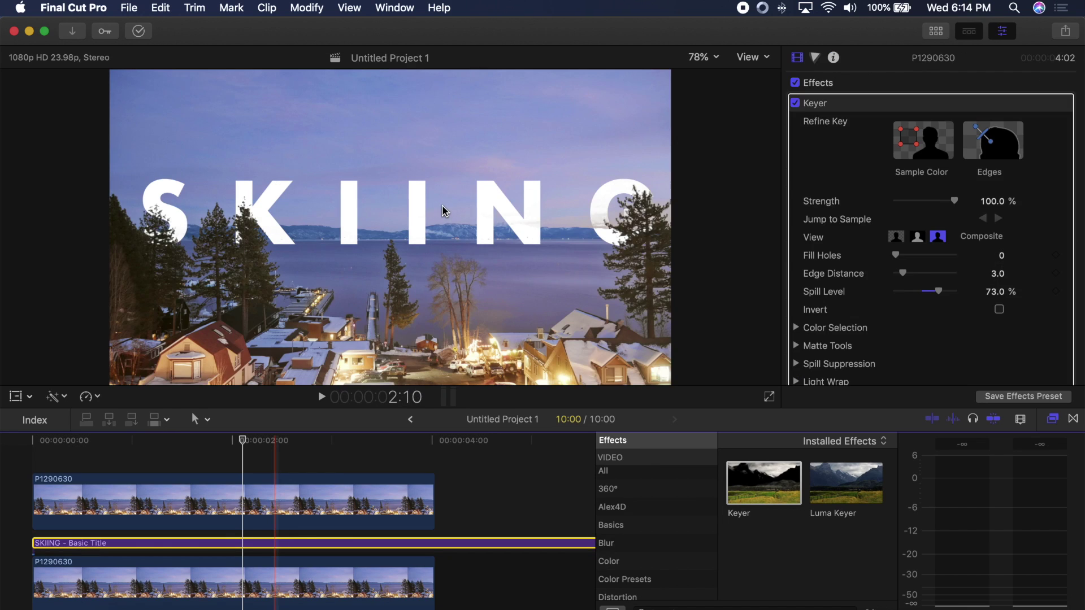
- Move the SKIING title higher in the frame and park the playhead at 2:18
click(442, 205)
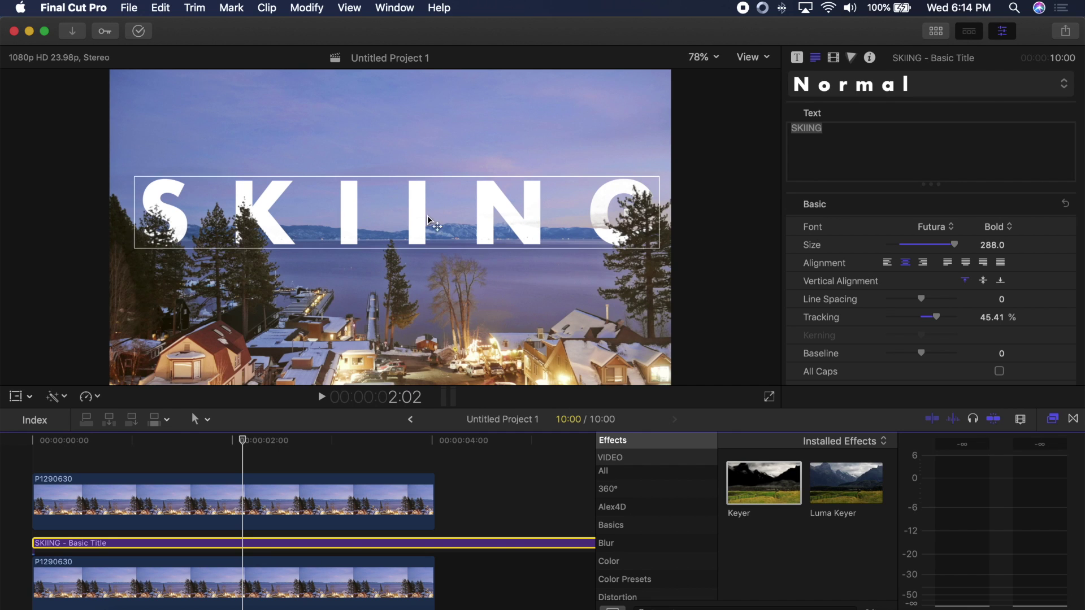
drag(416, 215, 350, 220)
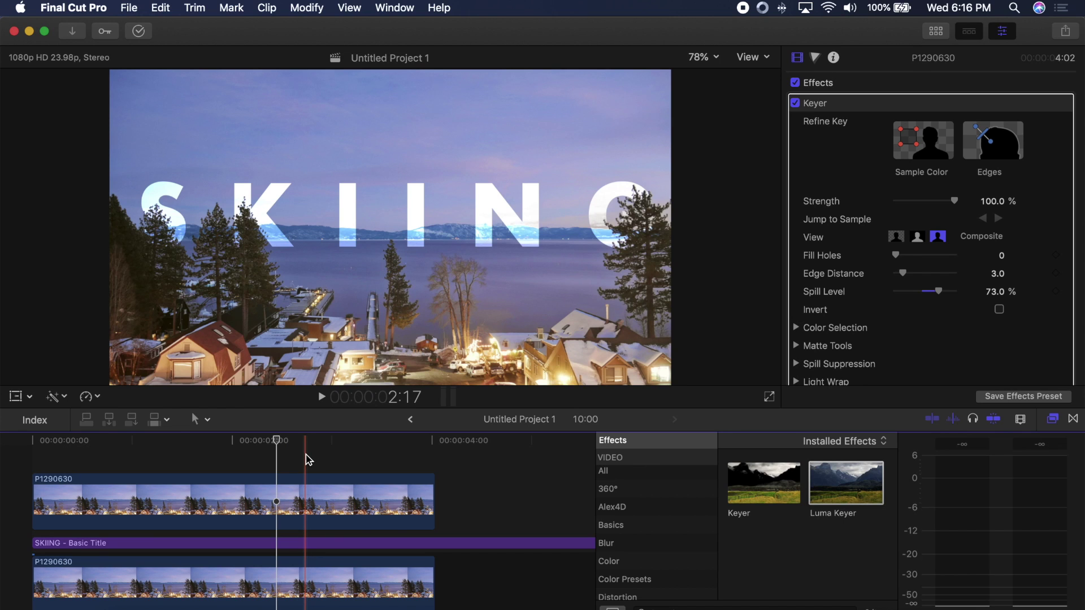
click(310, 455)
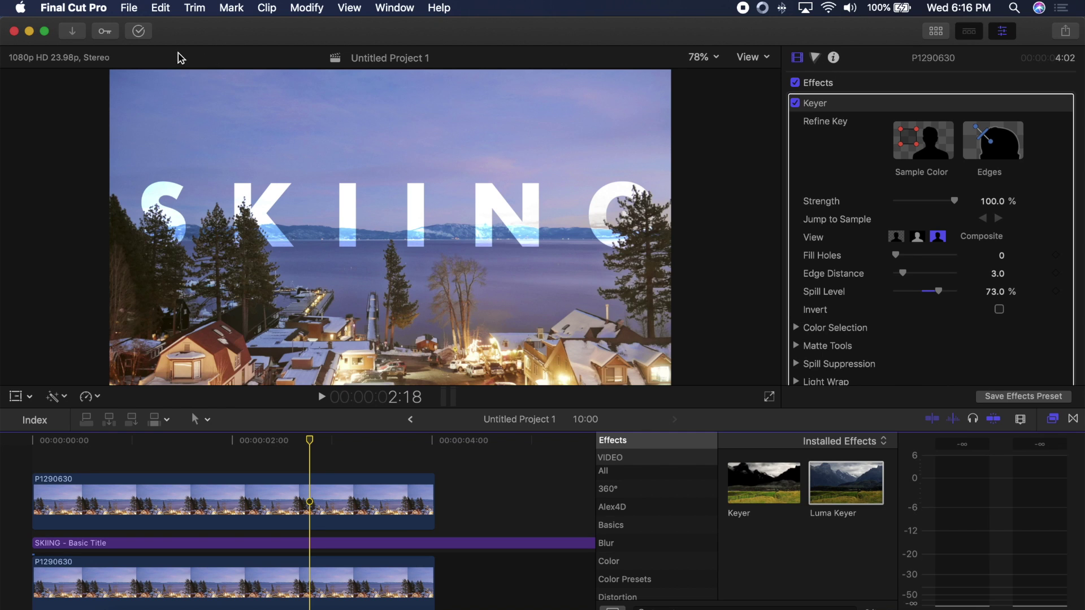
- Add Save Current Frame in Preferences > Destinations, leaving its image format unchanged
click(92, 6)
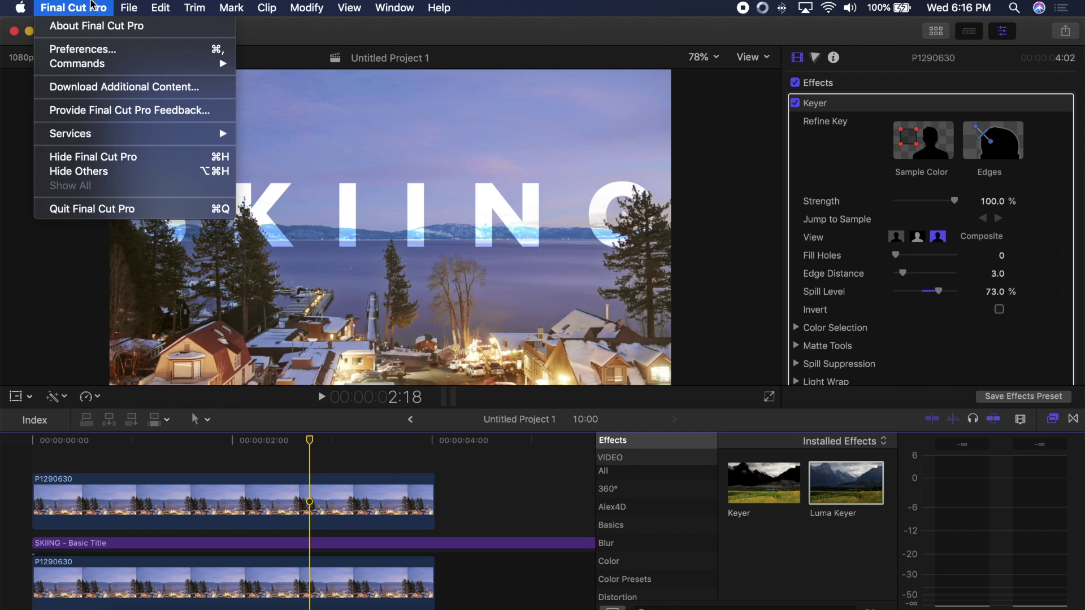
click(80, 49)
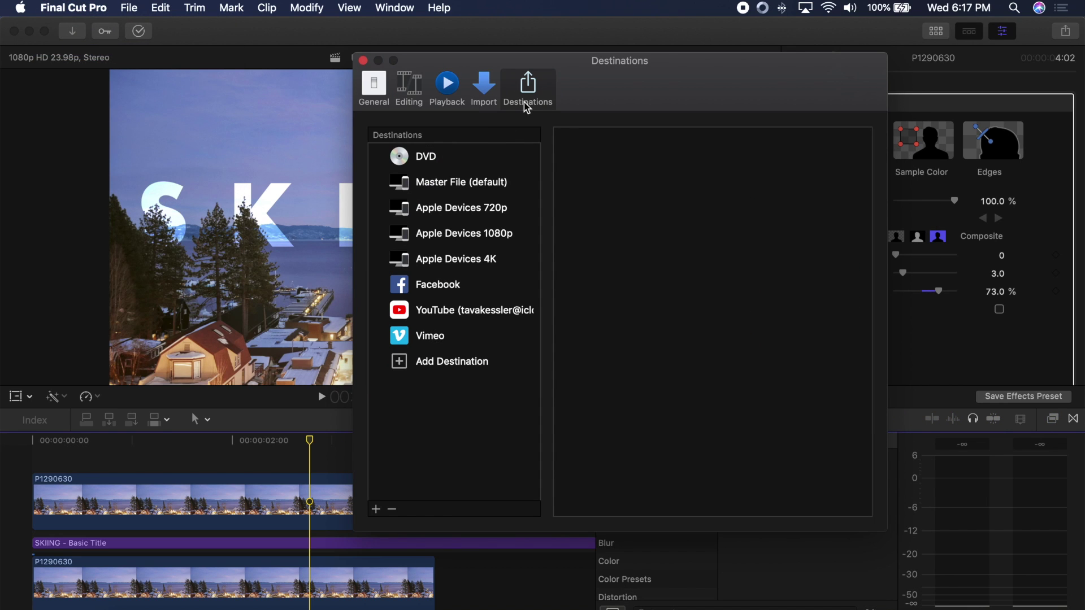
click(467, 362)
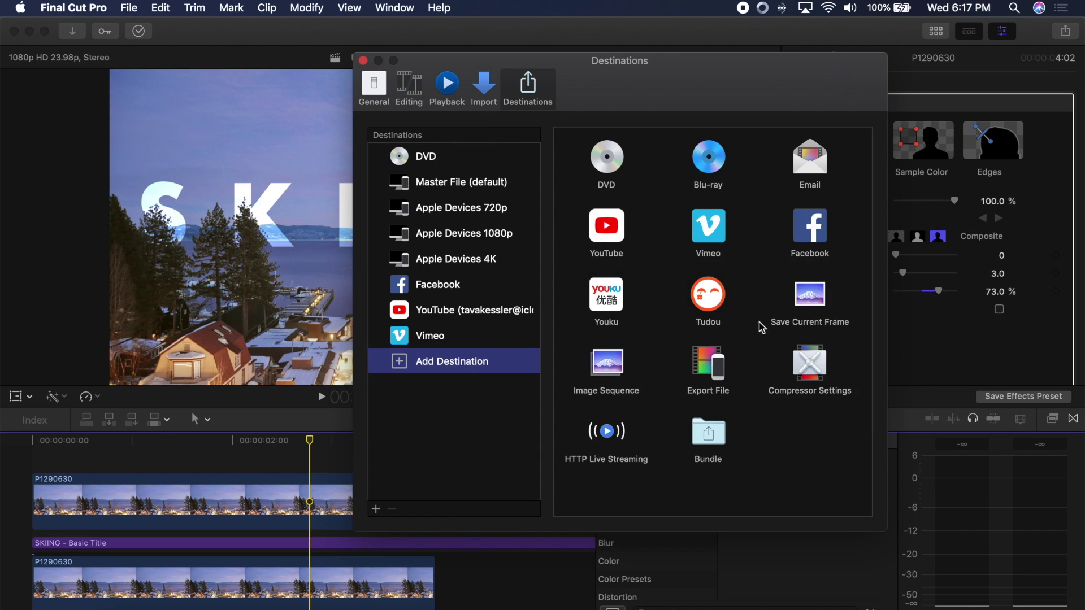
drag(811, 302, 477, 343)
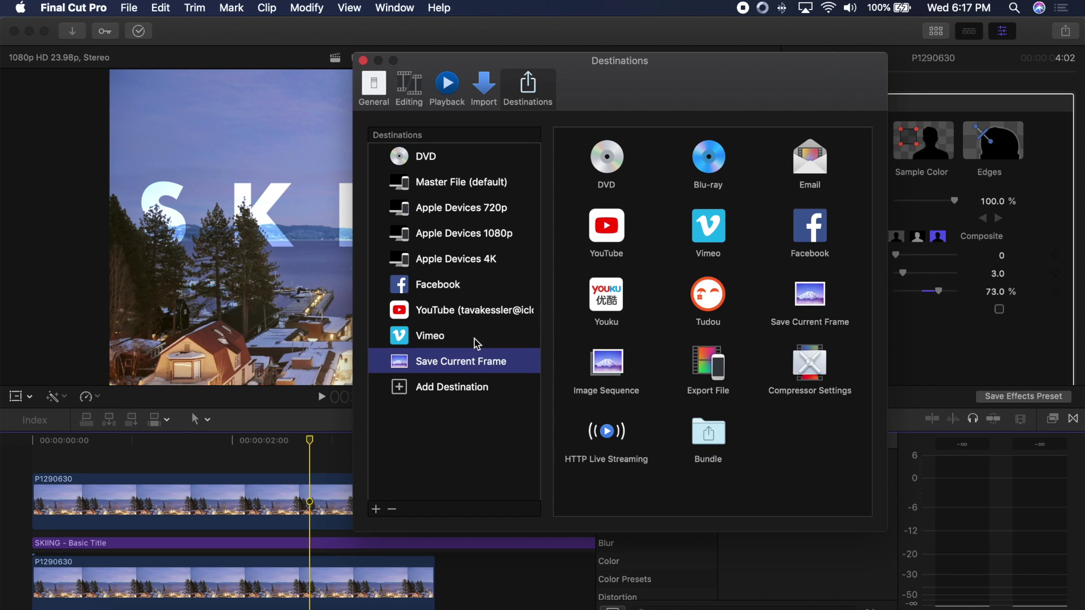
click(706, 176)
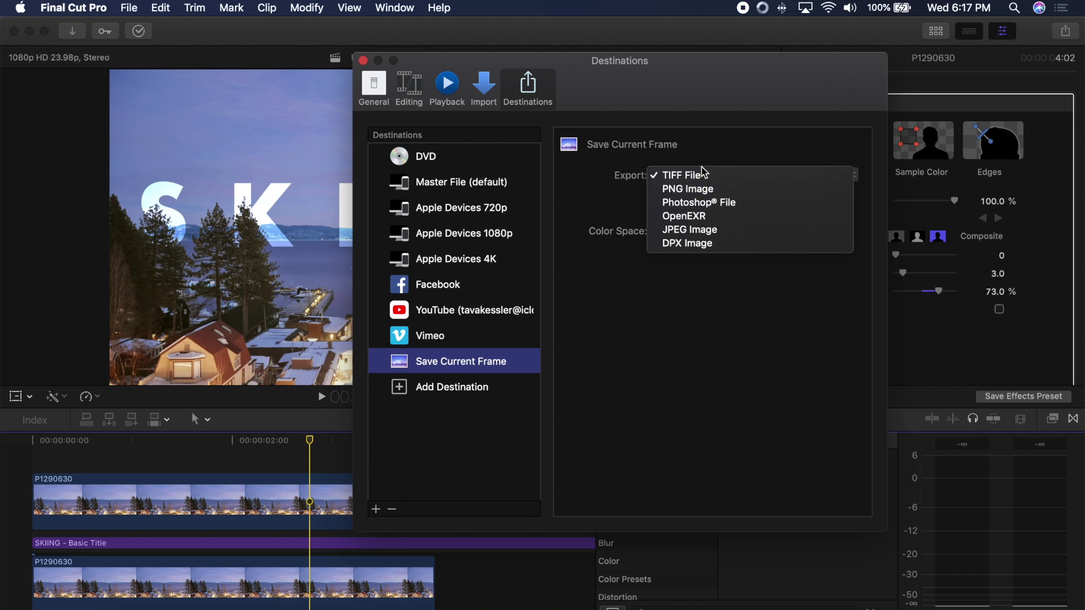
key(Escape)
click(313, 440)
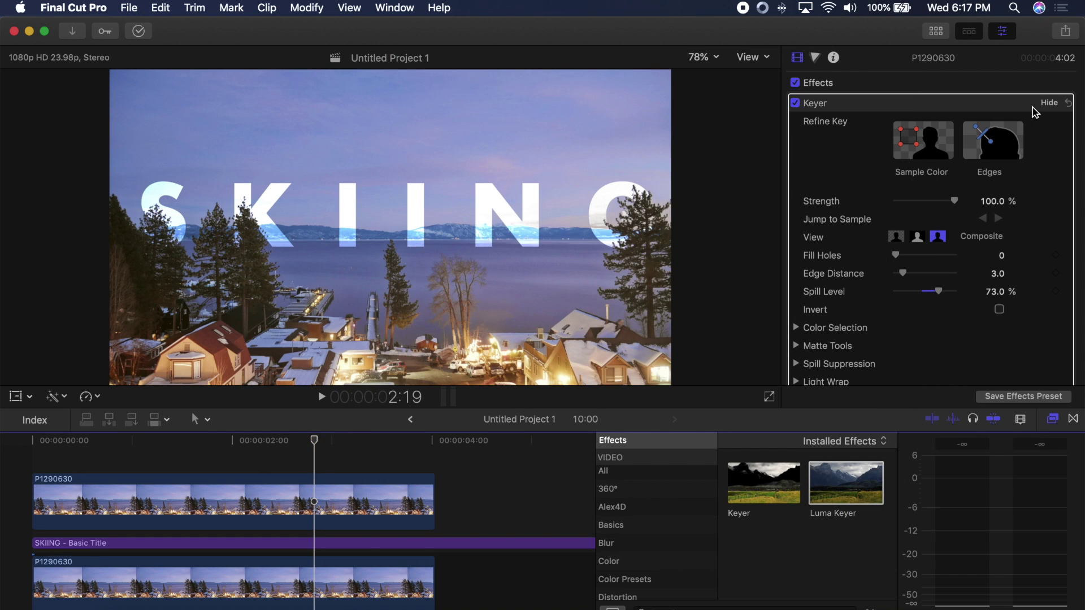
click(1066, 32)
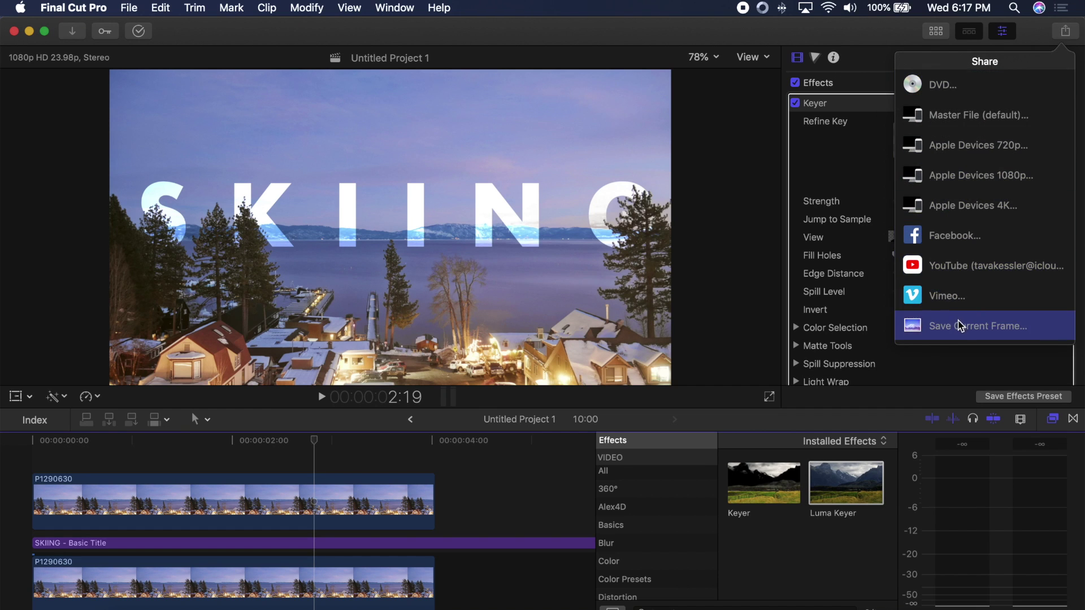
- Save the current SKIING frame with the JPEG Image format under the name THUMBNAIL
click(961, 327)
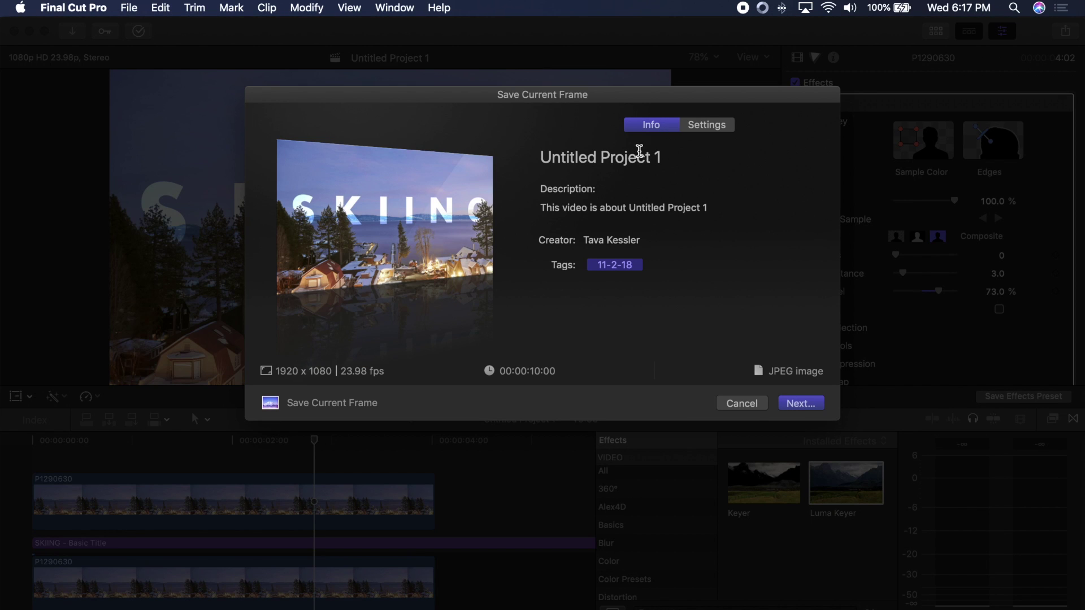
click(710, 127)
click(700, 189)
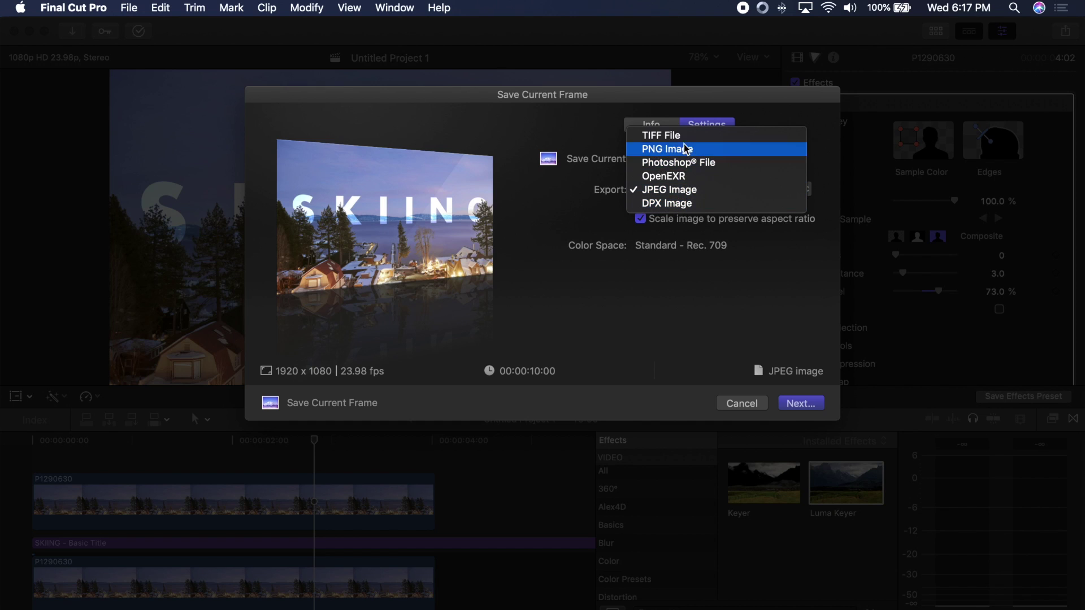
key(Down)
key(Down)
key(Down)
key(Down)
key(Down)
key(Return)
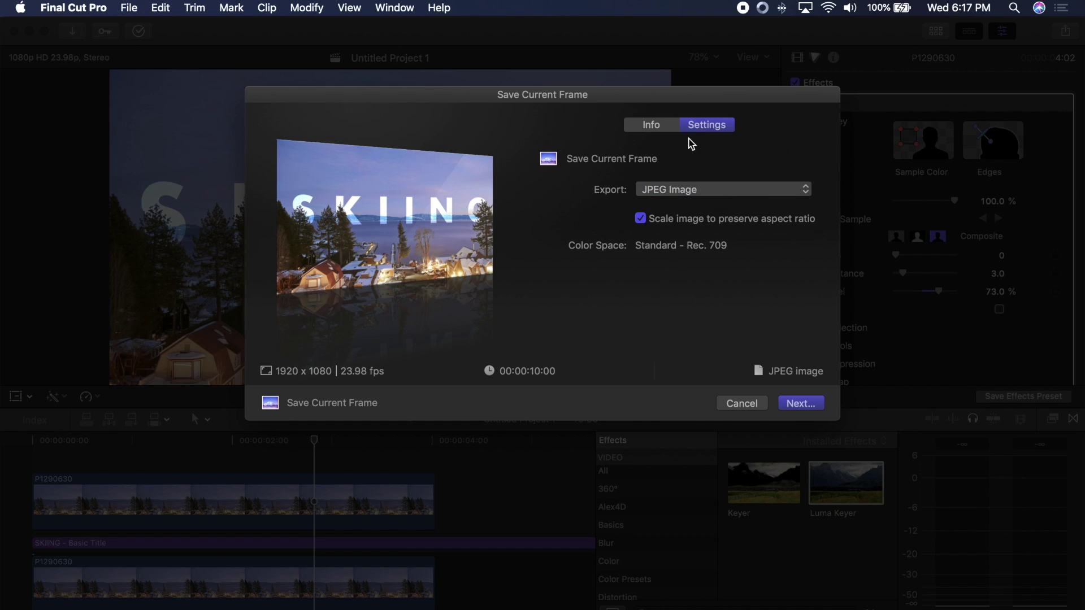
click(802, 404)
text(THUMBNAIL)
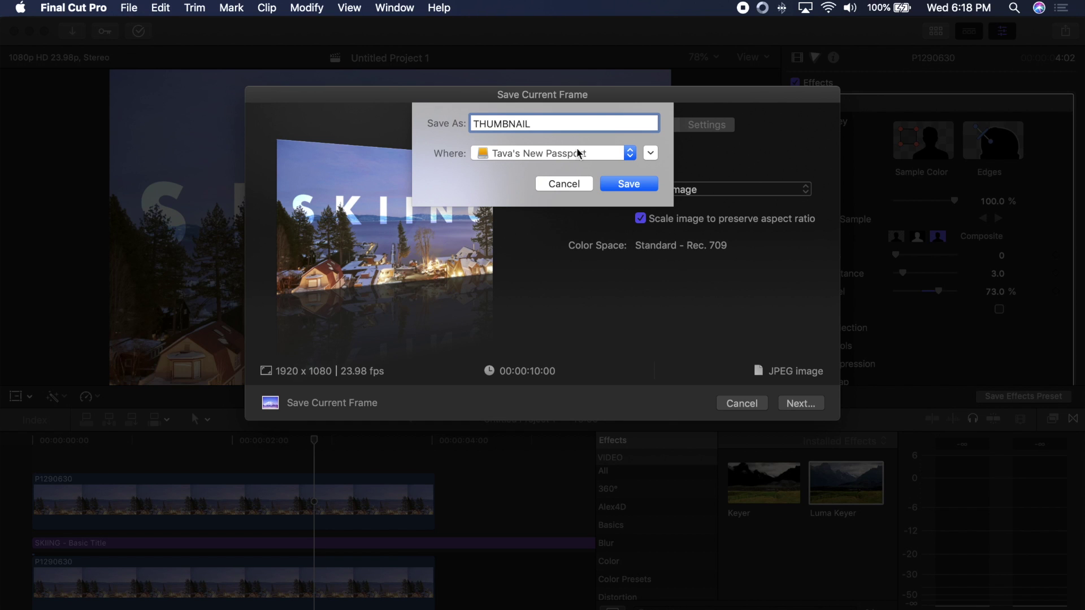
click(629, 185)
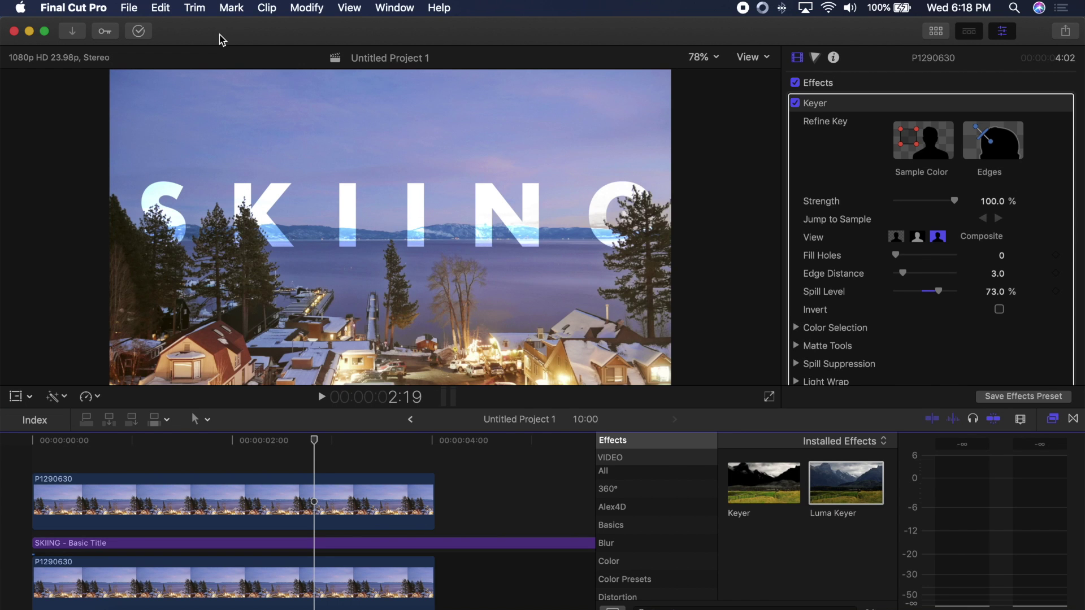
- Open THUMBNAIL.jpg from the external drive in Preview to verify it, then return to Final Cut Pro
click(133, 604)
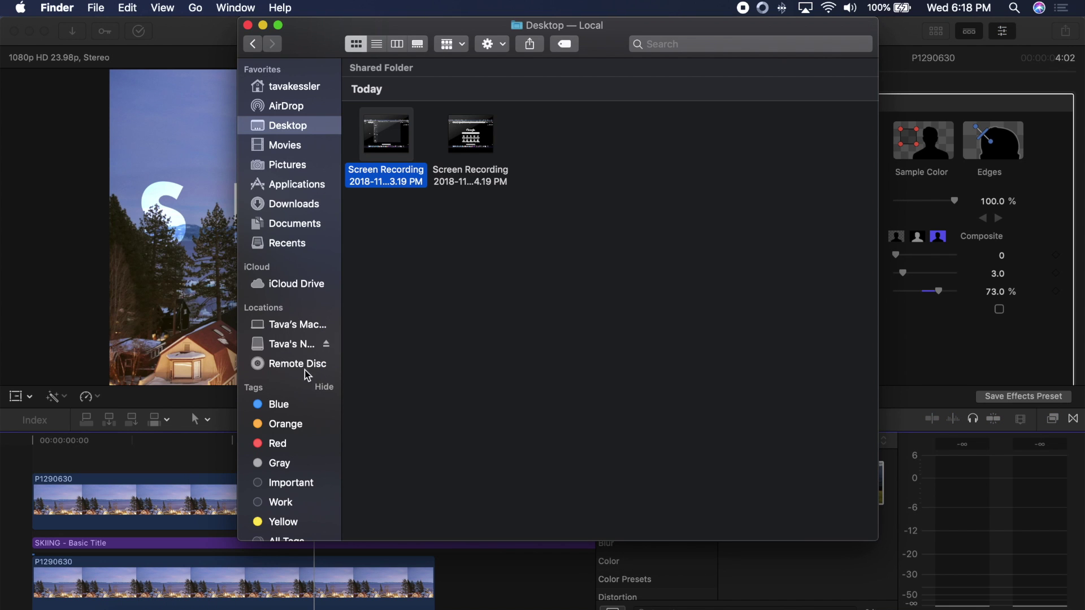
click(294, 343)
double_click(405, 158)
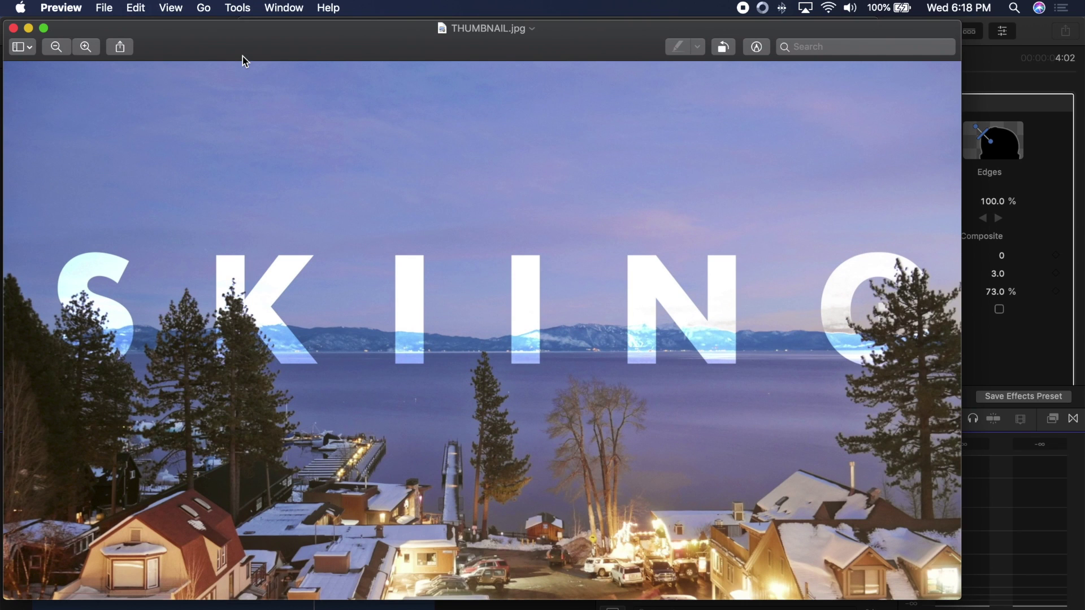
key(ctrl+super+f)
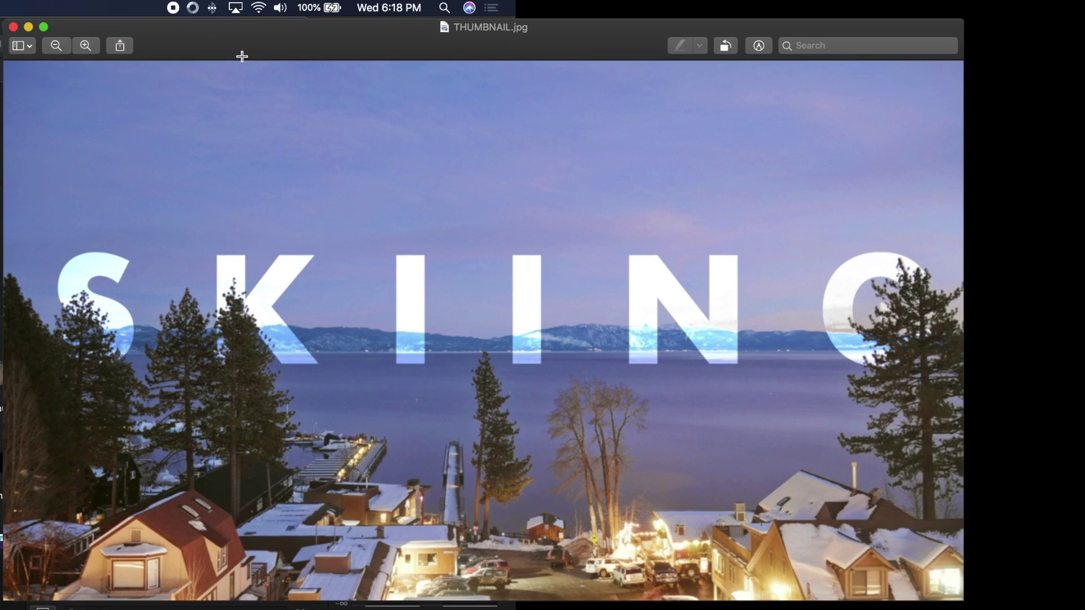
click(1025, 367)
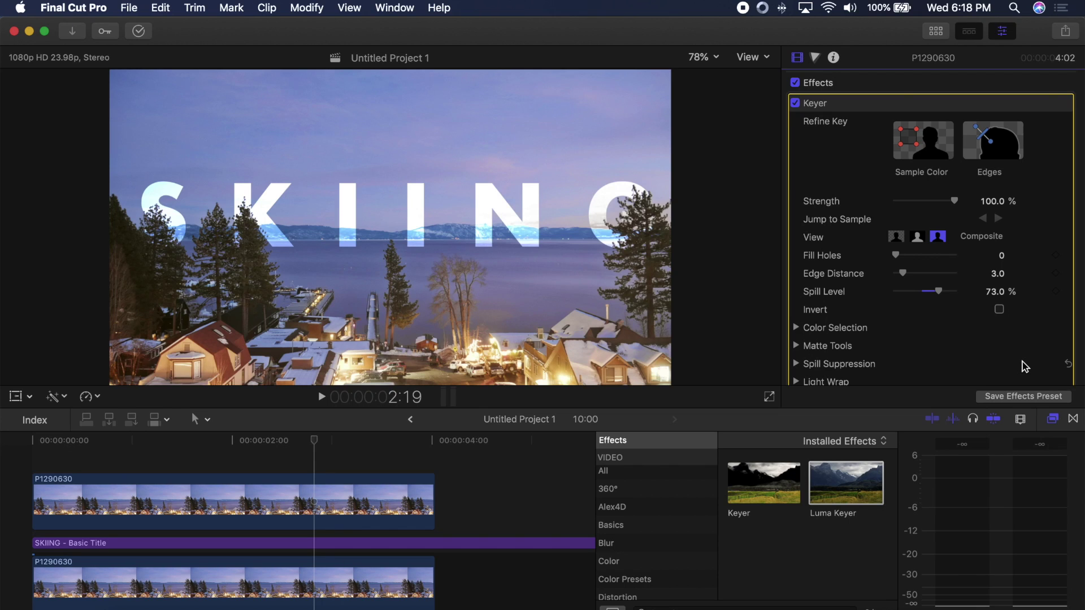